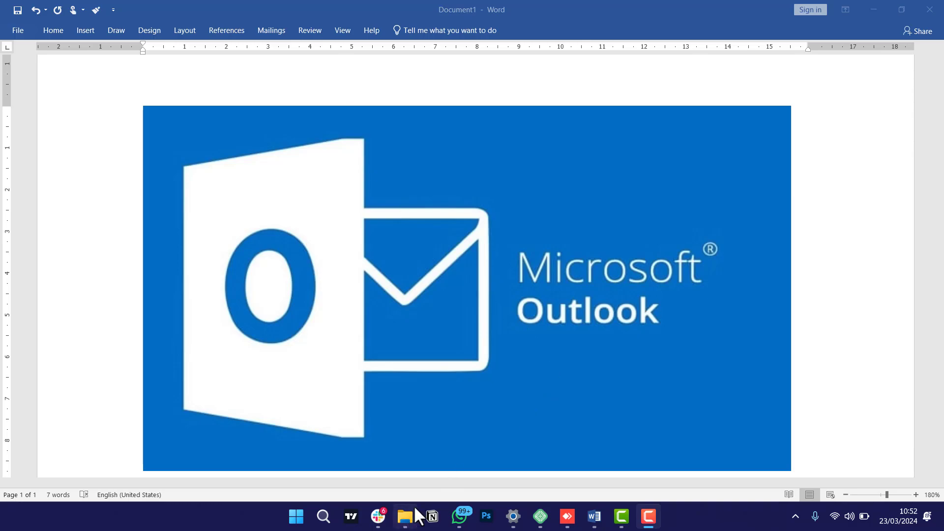
In the remote cPanel Webmail session, enable 'Open my inbox when I log in' and open the Roundcube inbox.
{"action": "left_click", "coordinate": [568, 516]}
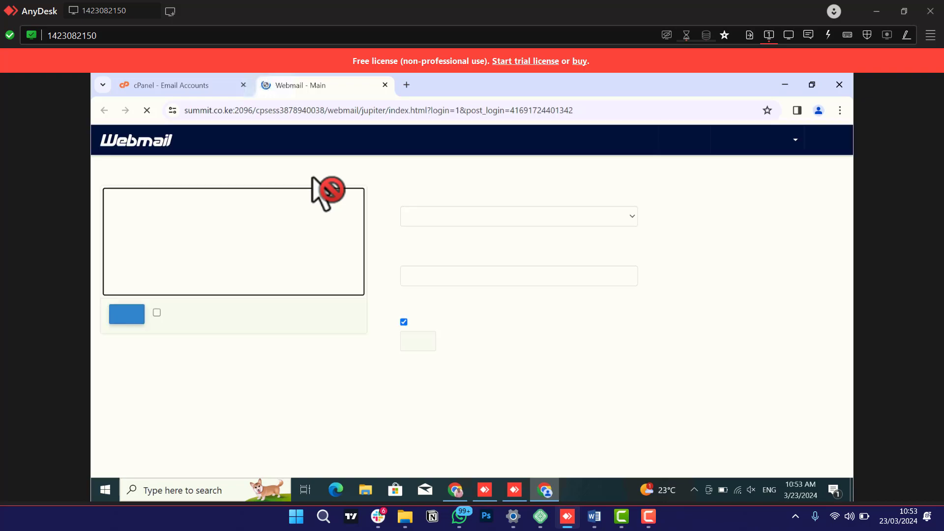
{"action": "left_click", "coordinate": [157, 314]}
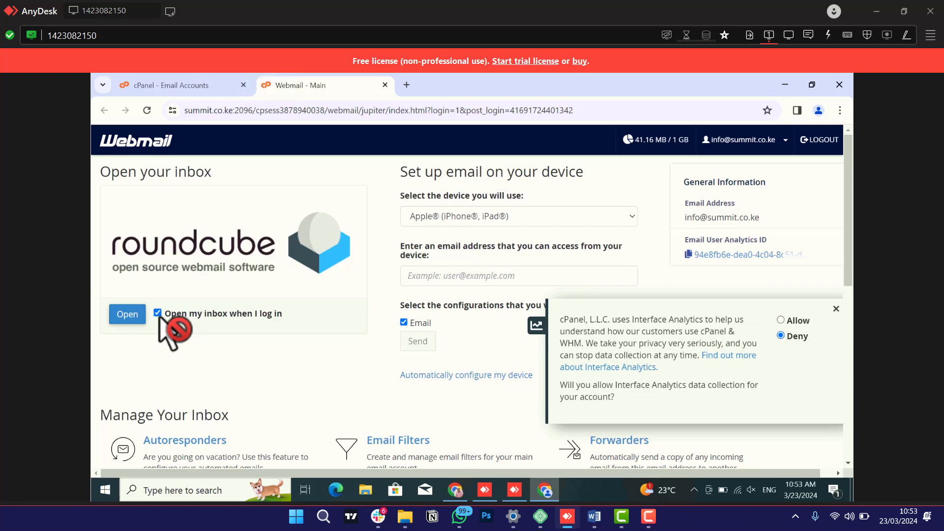
{"action": "left_click", "coordinate": [158, 314]}
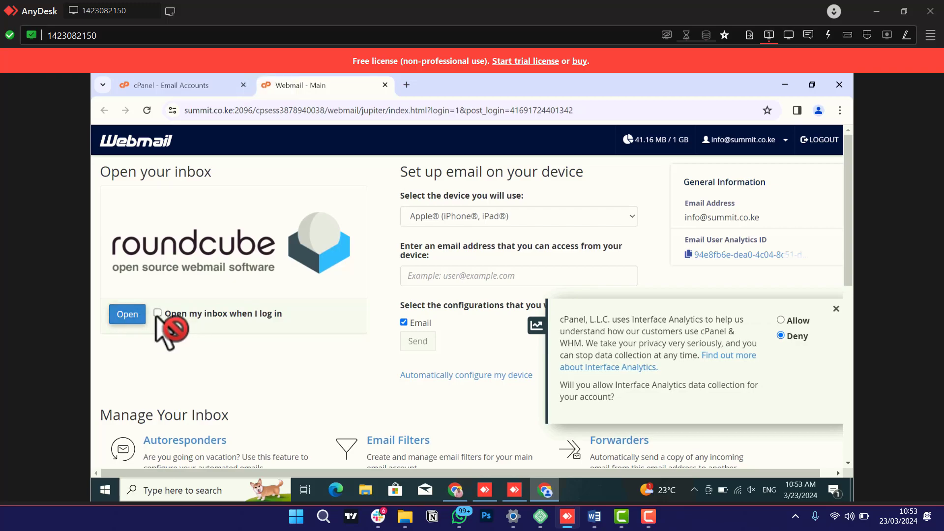
{"action": "left_click", "coordinate": [158, 313]}
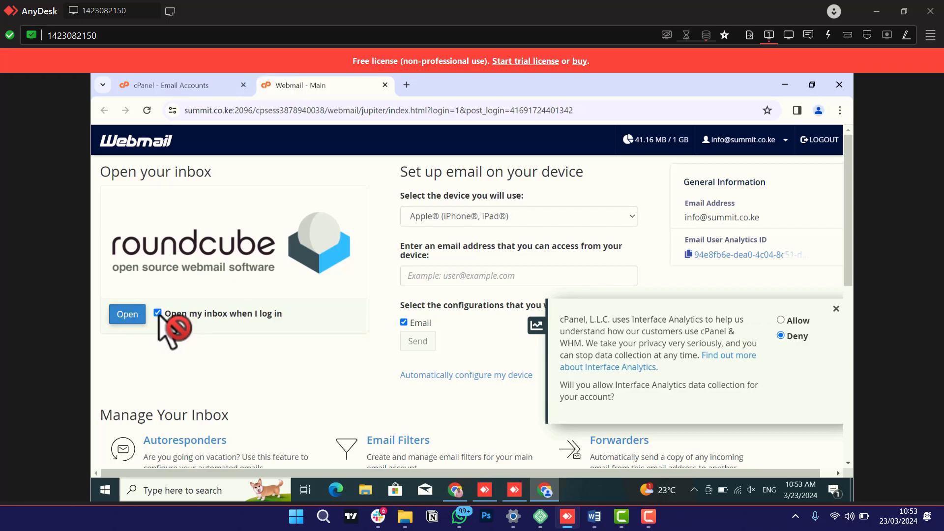
{"action": "left_click", "coordinate": [133, 315]}
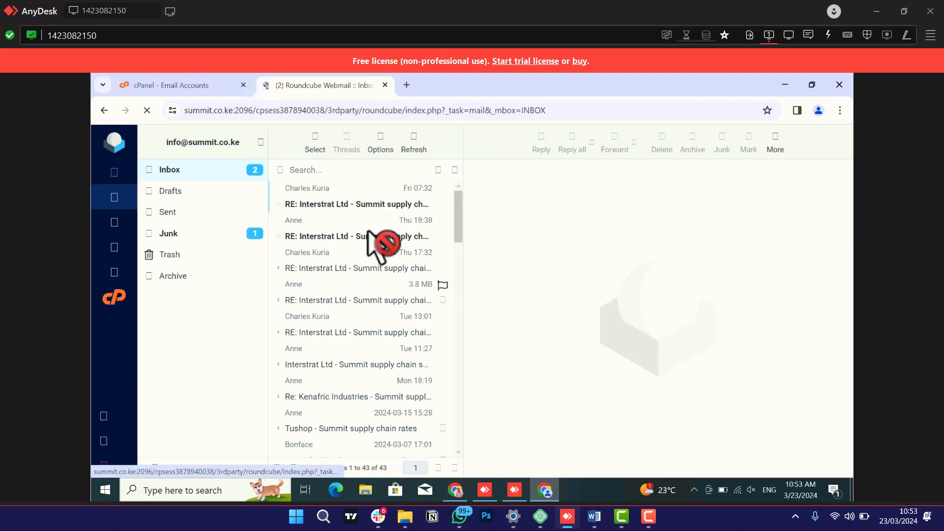
Go back to the cPanel Email Accounts list, then return to the Word document.
{"action": "scroll", "coordinate": [374, 236], "scroll_direction": "down", "scroll_amount": 10}
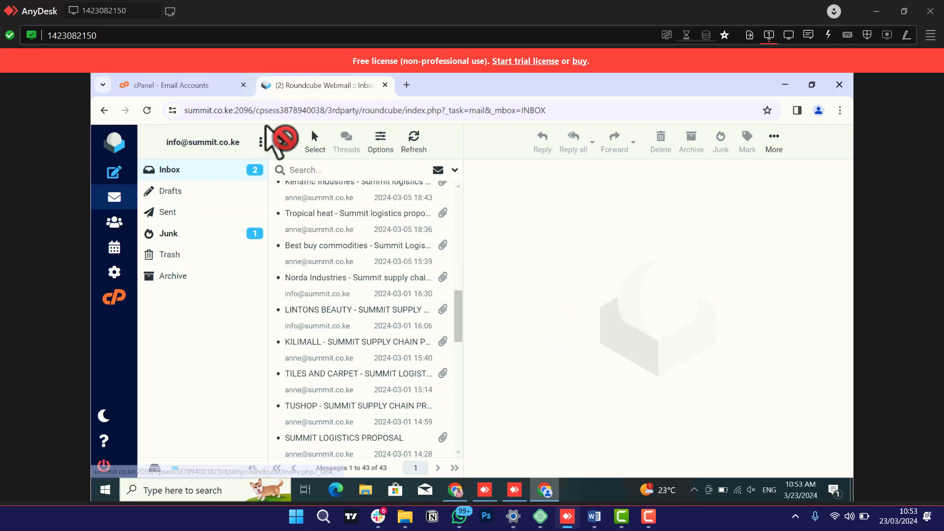
{"action": "left_click", "coordinate": [216, 88]}
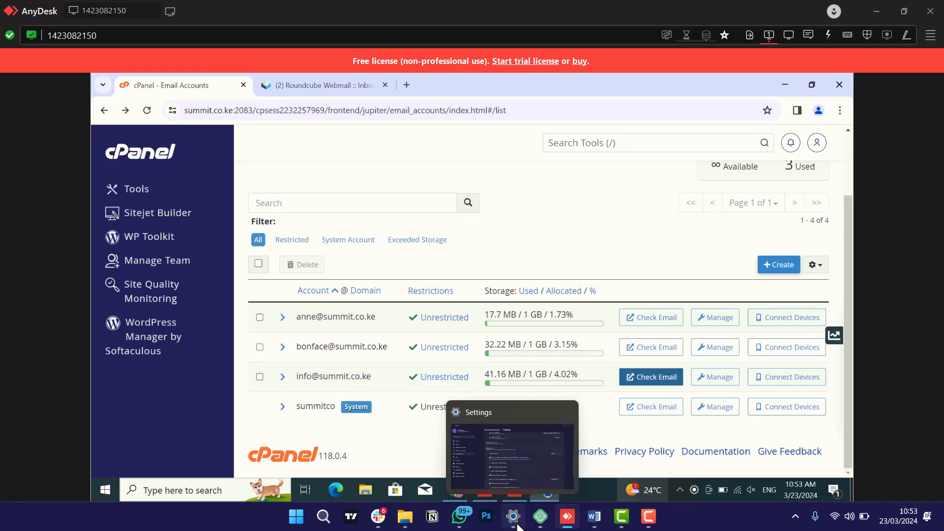
{"action": "left_click", "coordinate": [595, 521]}
Scroll the Word document down until the Requirements heading and its bullet list show.
{"action": "scroll", "coordinate": [580, 349], "scroll_direction": "down", "scroll_amount": 2}
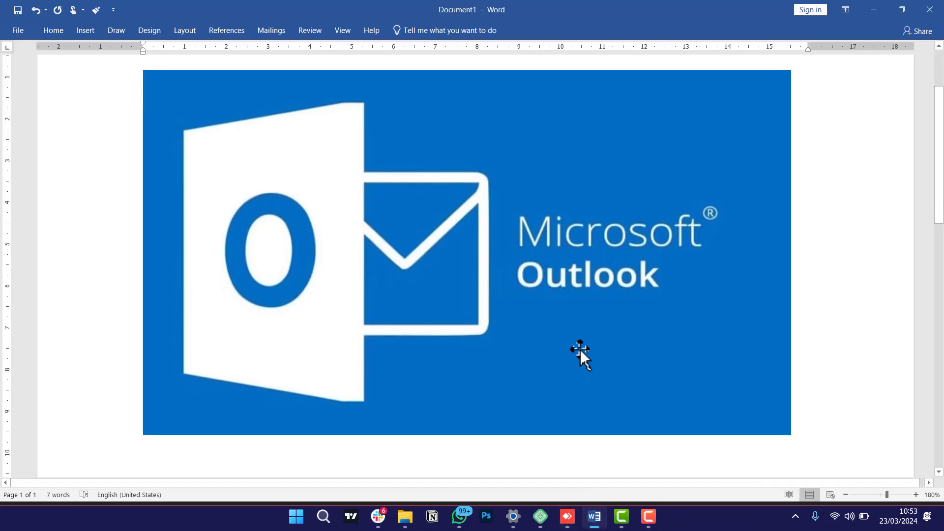
{"action": "scroll", "coordinate": [580, 349], "scroll_direction": "up", "scroll_amount": 1}
{"action": "scroll", "coordinate": [581, 350], "scroll_direction": "up", "scroll_amount": 1}
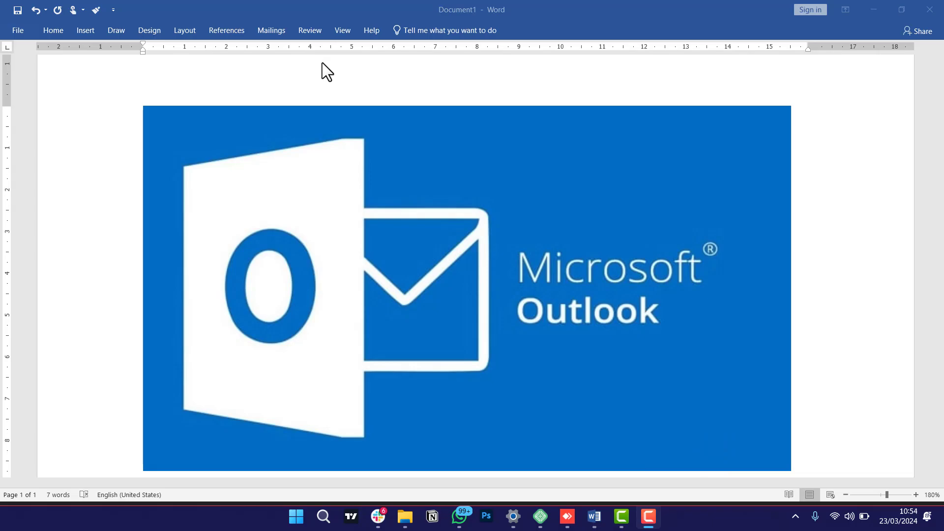
{"action": "scroll", "coordinate": [143, 262], "scroll_direction": "down", "scroll_amount": 5}
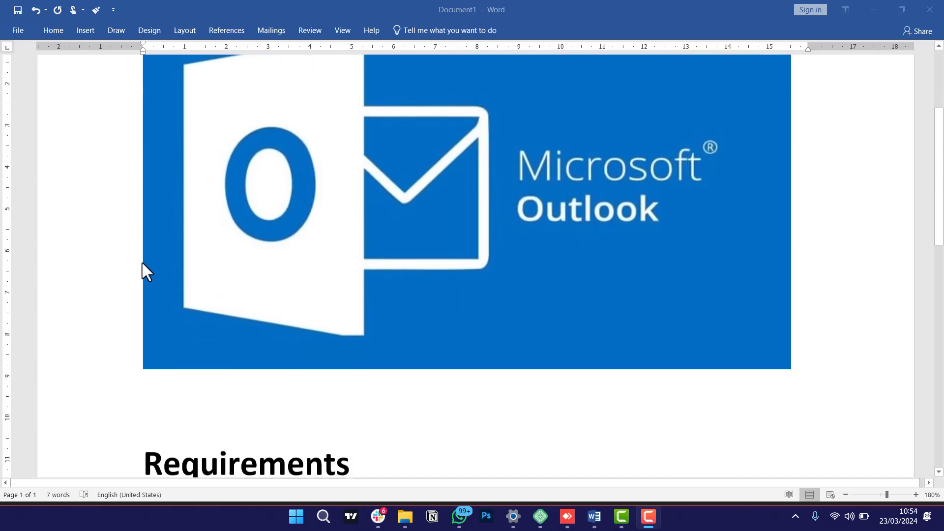
{"action": "scroll", "coordinate": [158, 266], "scroll_direction": "down", "scroll_amount": 2}
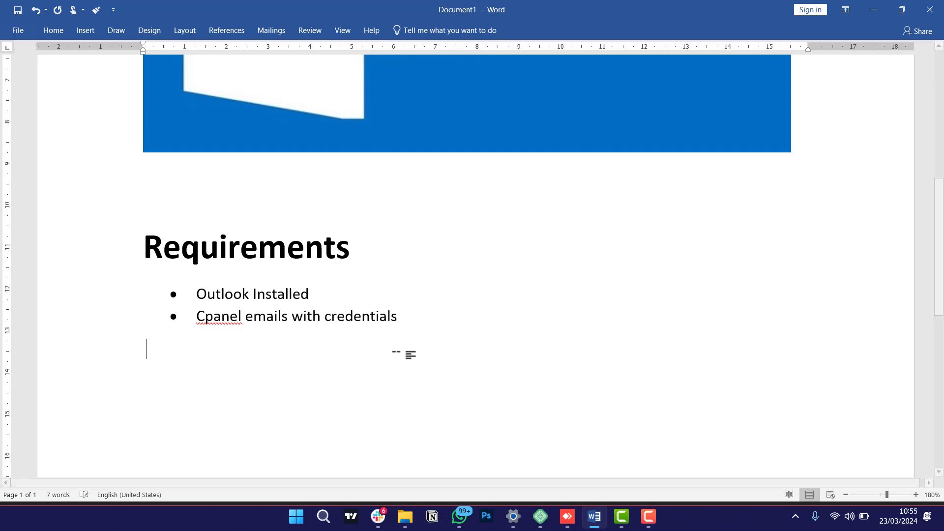
Add an empty indented sub-bullet beneath 'Cpanel emails with credentials'.
{"action": "type", "text": "EMa"}
{"action": "key", "text": "BackSpace"}
{"action": "key", "text": "BackSpace"}
{"action": "key", "text": "BackSpace"}
{"action": "left_click", "coordinate": [440, 312]}
{"action": "key", "text": "Return"}
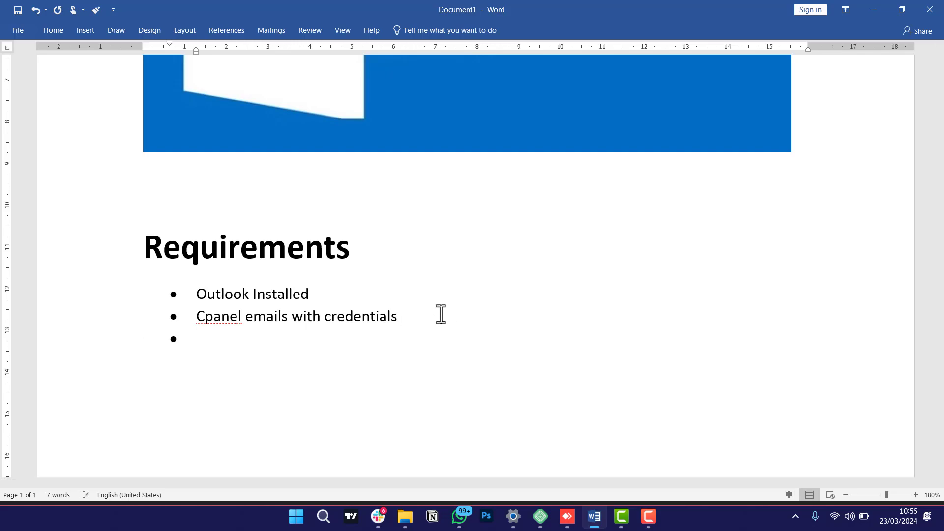
{"action": "left_click", "coordinate": [52, 29]}
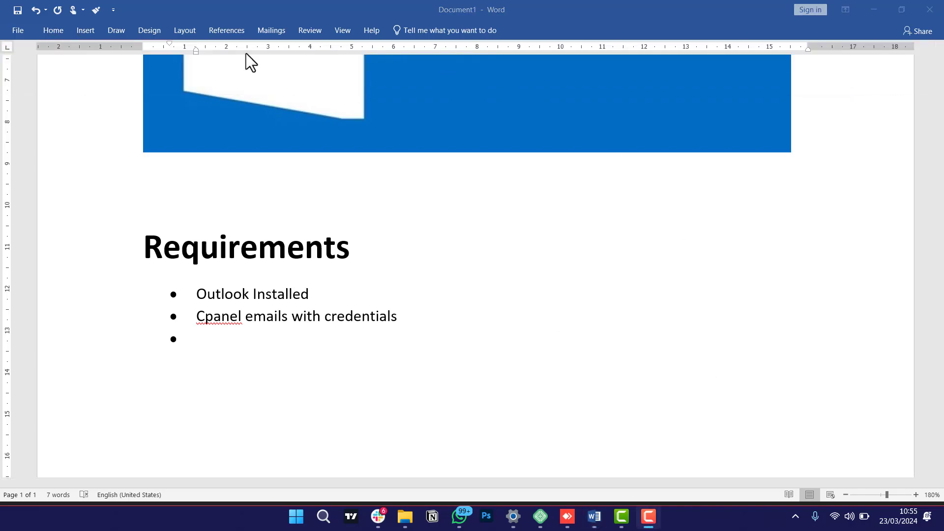
{"action": "left_click", "coordinate": [62, 32]}
{"action": "left_click", "coordinate": [323, 53]}
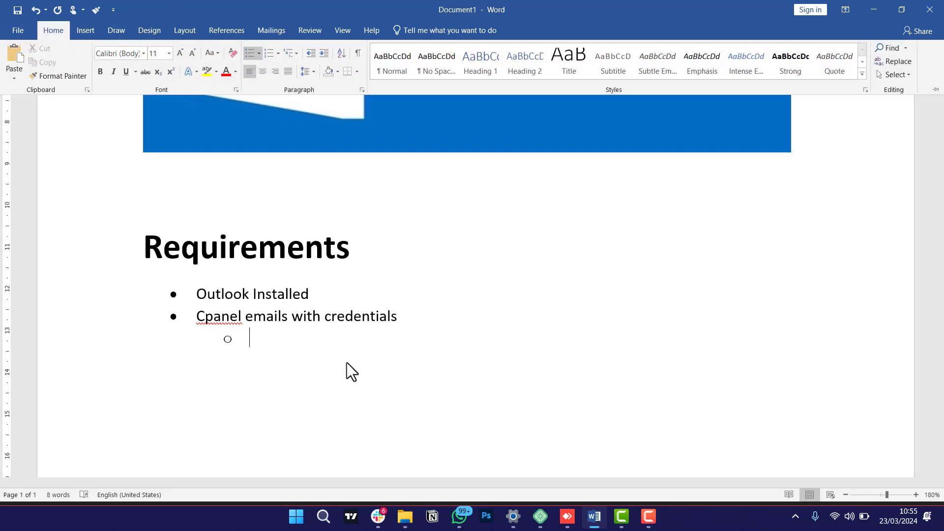
{"action": "left_click", "coordinate": [347, 362]}
Fill in the sub-items 'Email', 'Password' and 'Outgoing Mail Server'.
{"action": "type", "text": "Email"}
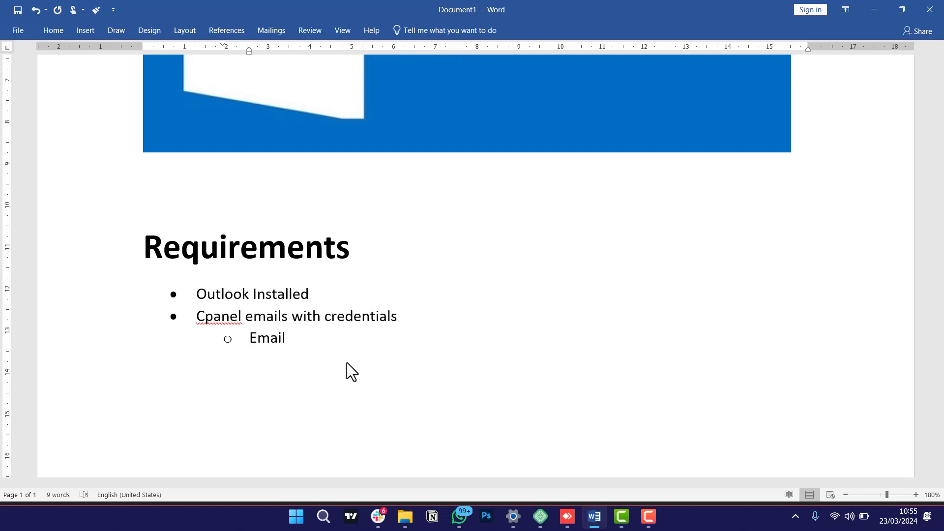
{"action": "key", "text": "Return"}
{"action": "type", "text": "Pass"}
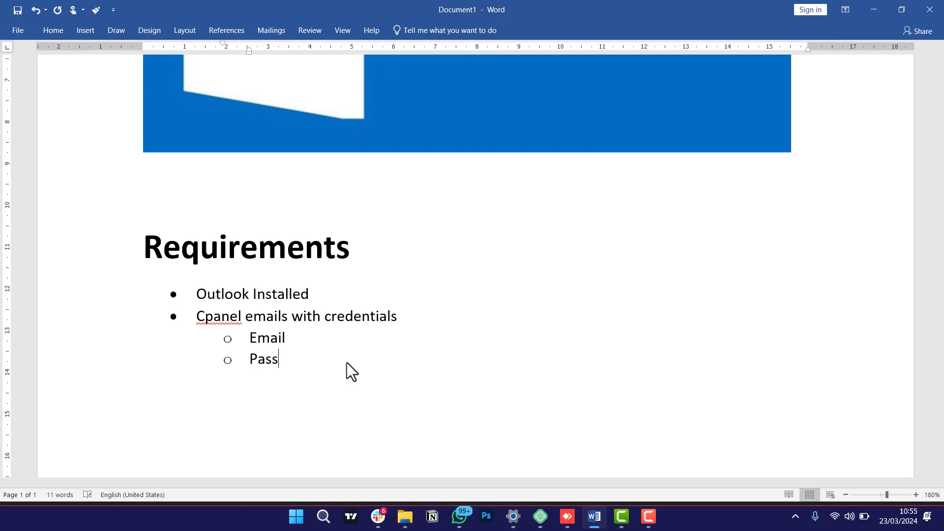
{"action": "type", "text": "sword"}
{"action": "key", "text": "Return"}
{"action": "type", "text": "Outg"}
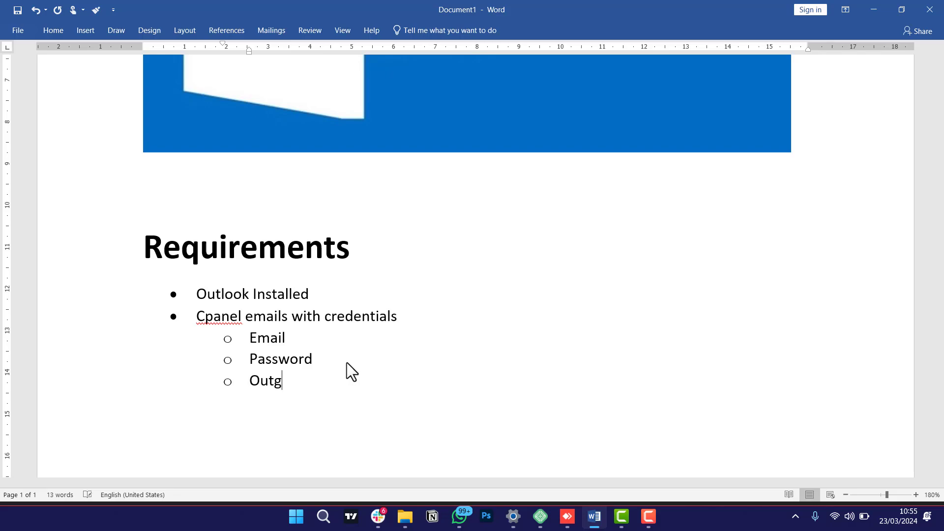
{"action": "type", "text": "oing Server"}
{"action": "key", "text": "ctrl+Left"}
{"action": "type", "text": "Mari"}
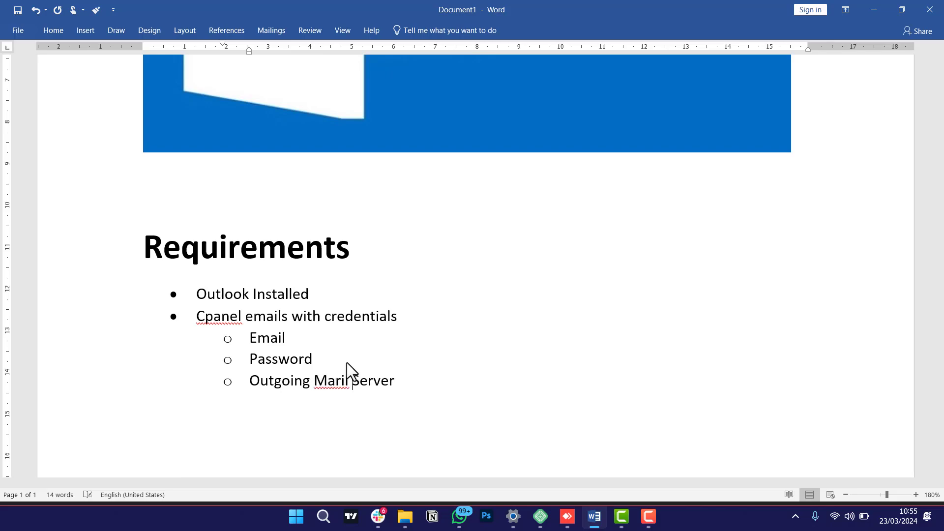
{"action": "key", "text": "BackSpace"}
{"action": "key", "text": "BackSpace"}
{"action": "type", "text": "il"}
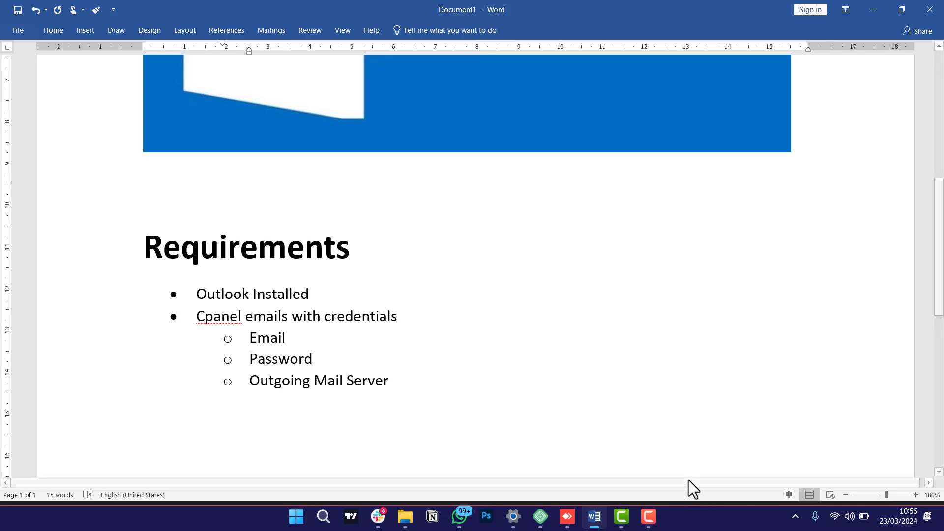
Add a third-level bullet 'Imap Port: 993' below 'Outgoing Mail Server'.
{"action": "left_click", "coordinate": [649, 516]}
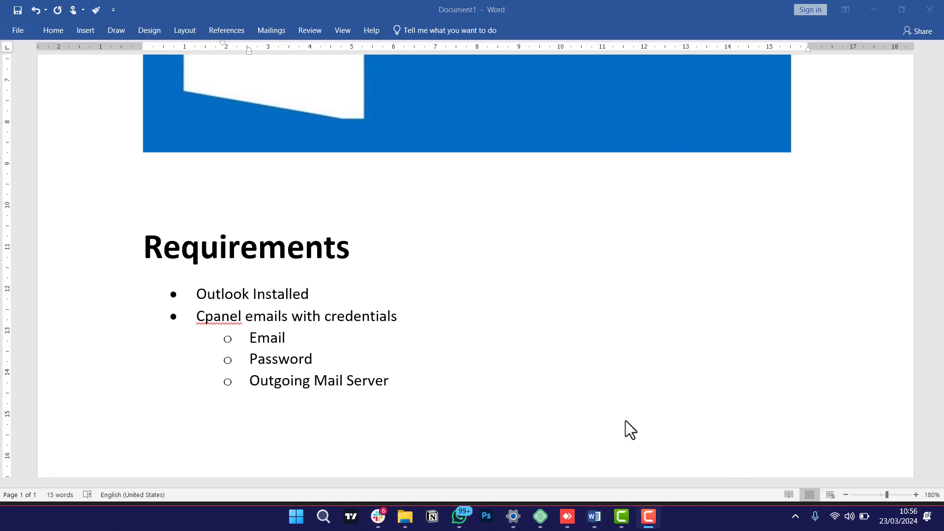
{"action": "left_click", "coordinate": [389, 385]}
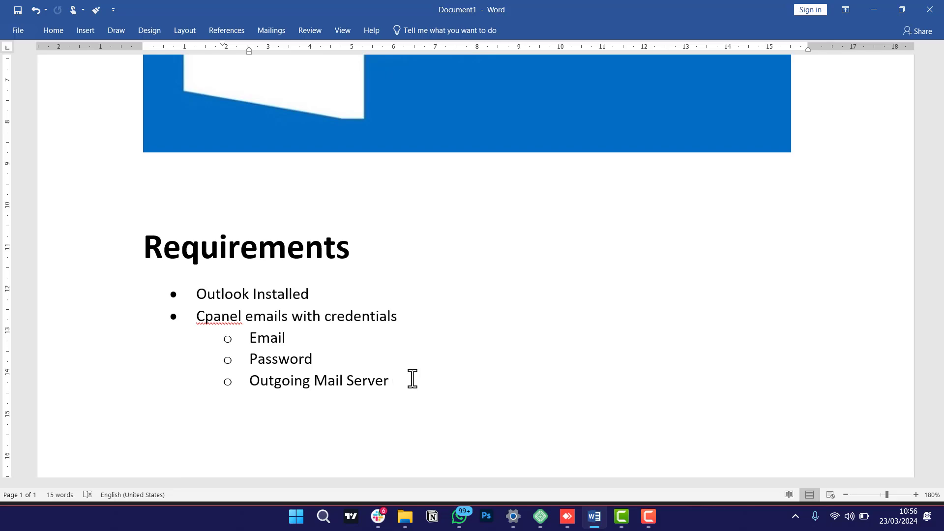
{"action": "key", "text": "Return"}
{"action": "key", "text": "ctrl+z"}
{"action": "key", "text": "Return"}
{"action": "left_click", "coordinate": [58, 30]}
{"action": "left_click", "coordinate": [324, 53]}
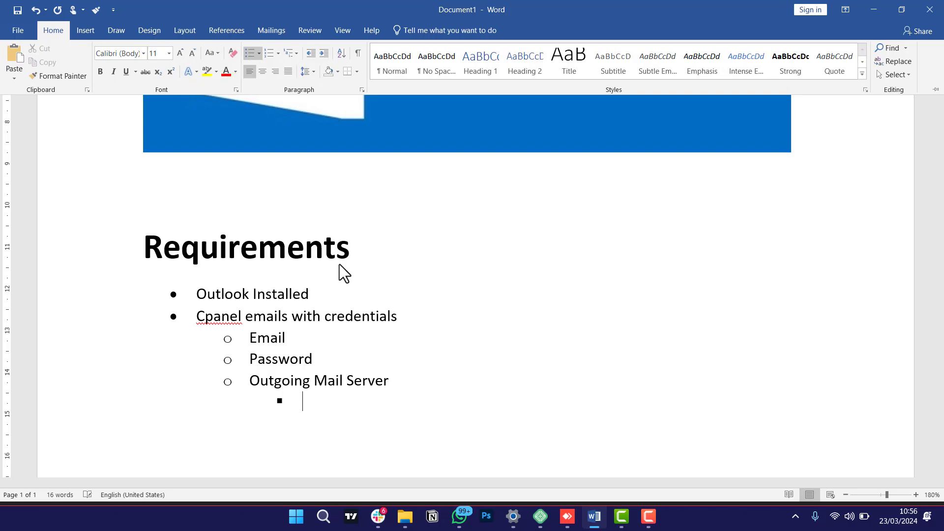
{"action": "left_click", "coordinate": [316, 400]}
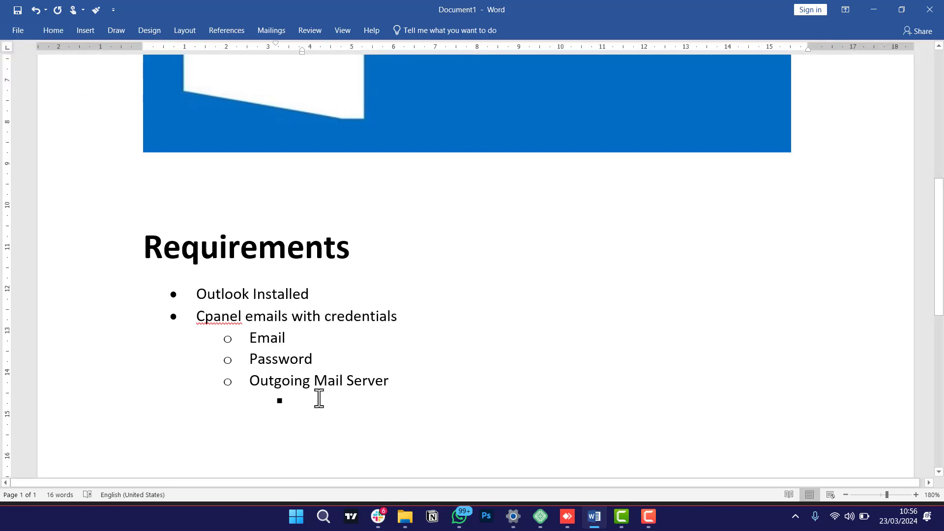
{"action": "type", "text": "Imap Port"}
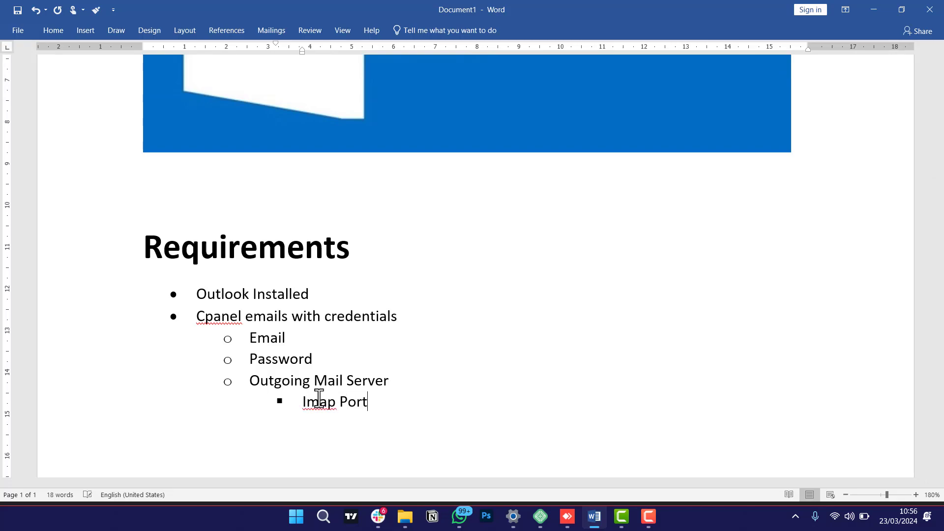
{"action": "scroll", "coordinate": [349, 388], "scroll_direction": "down", "scroll_amount": 3}
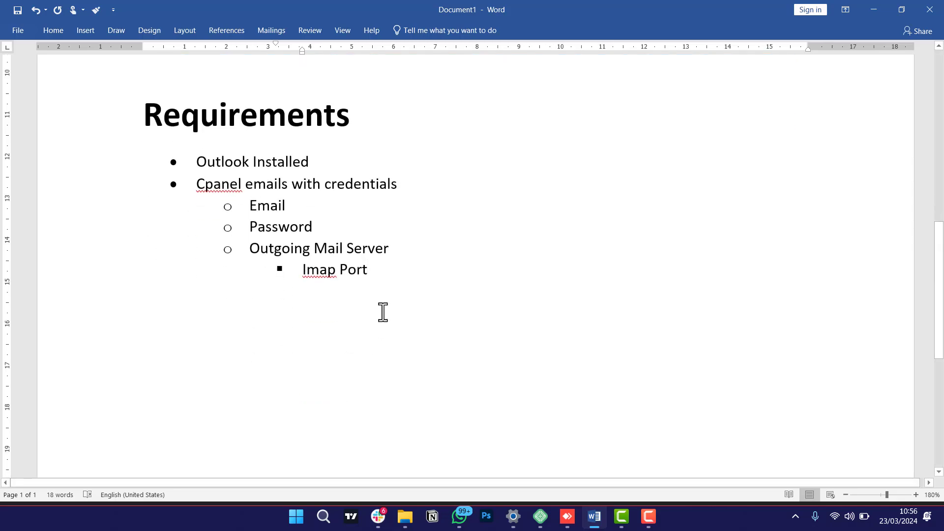
{"action": "type", "text": ": "}
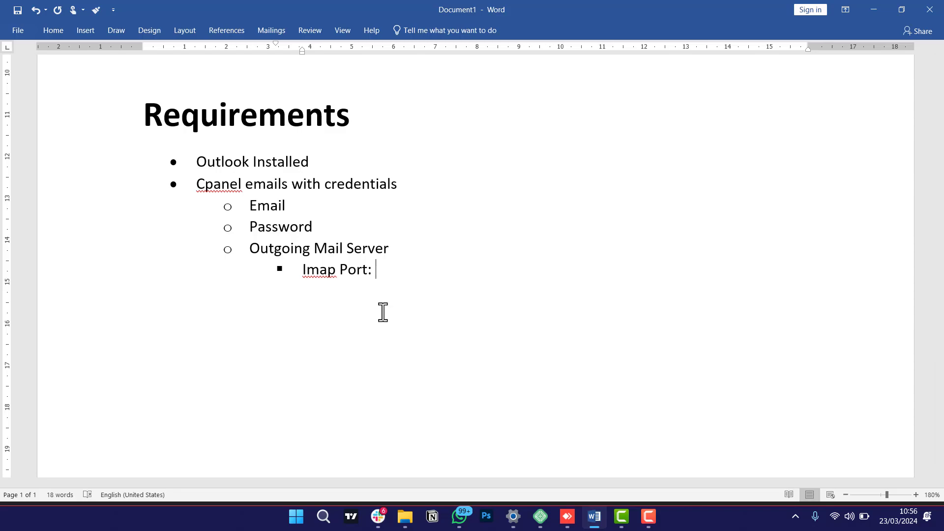
{"action": "type", "text": "993"}
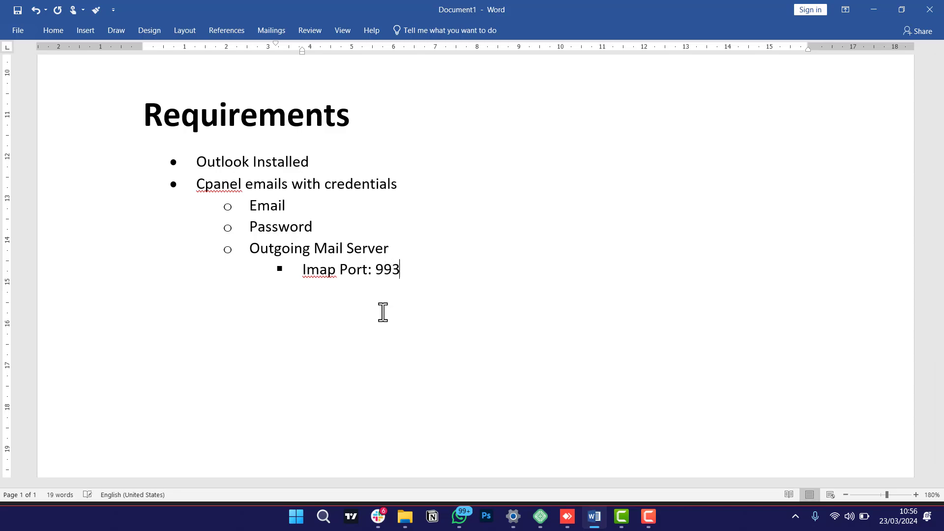
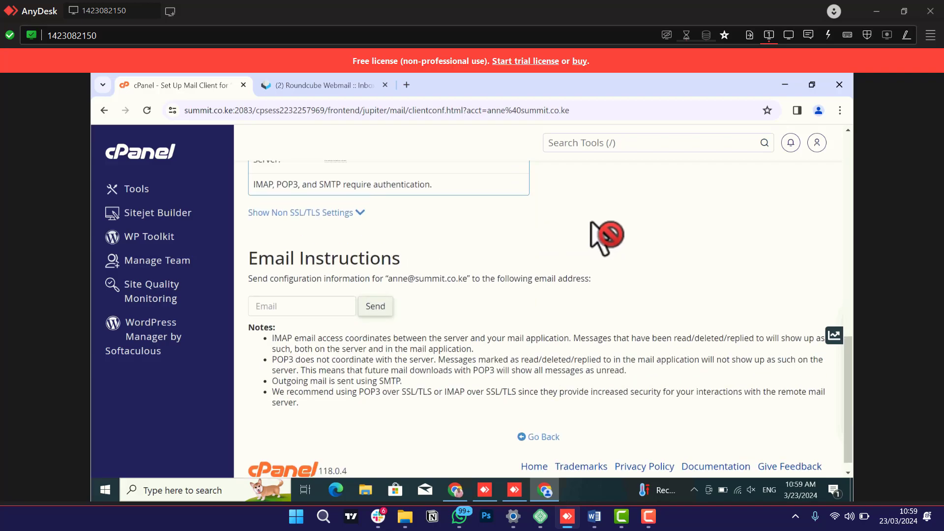
Select the incoming server name mail.summit.co.ke in cPanel's secure SSL/TLS manual settings.
{"action": "scroll", "coordinate": [606, 237], "scroll_direction": "up", "scroll_amount": 3}
{"action": "scroll", "coordinate": [606, 237], "scroll_direction": "up", "scroll_amount": 3}
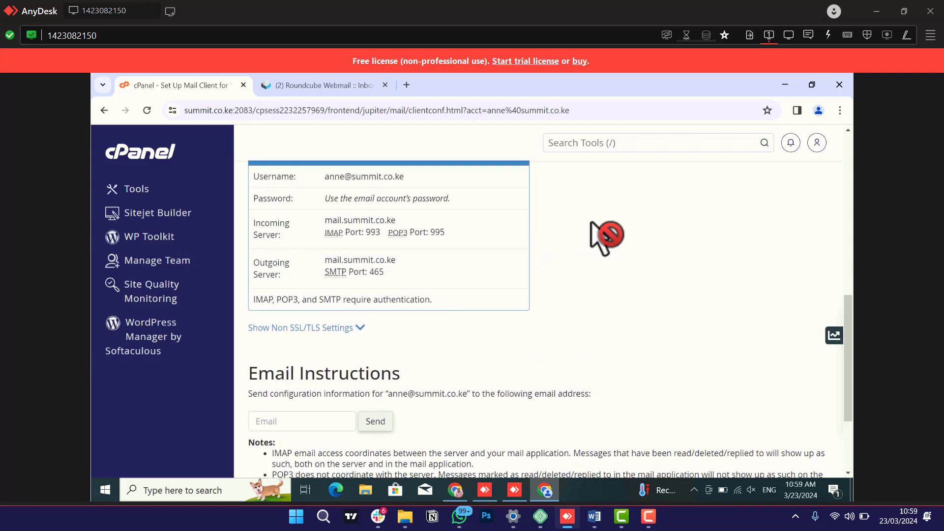
{"action": "scroll", "coordinate": [606, 237], "scroll_direction": "up", "scroll_amount": 1}
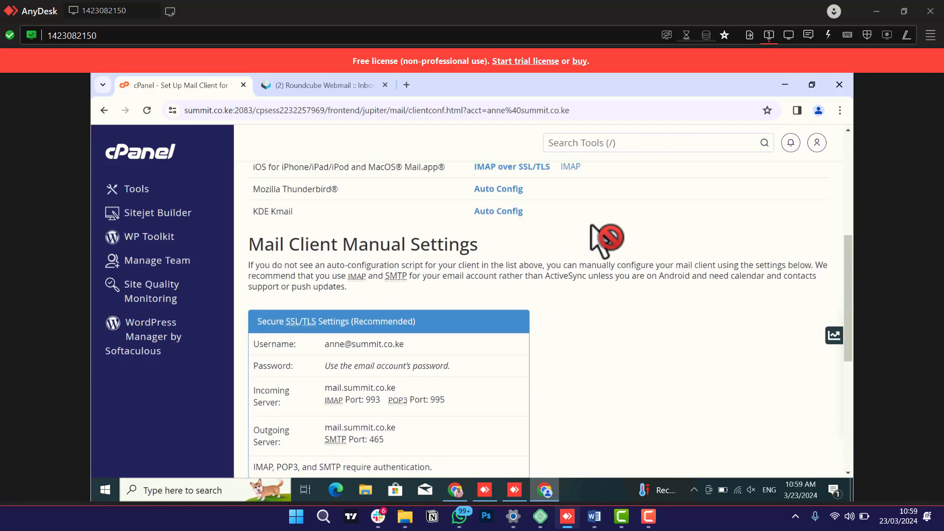
{"action": "scroll", "coordinate": [606, 237], "scroll_direction": "up", "scroll_amount": 1}
{"action": "scroll", "coordinate": [608, 246], "scroll_direction": "down", "scroll_amount": 1}
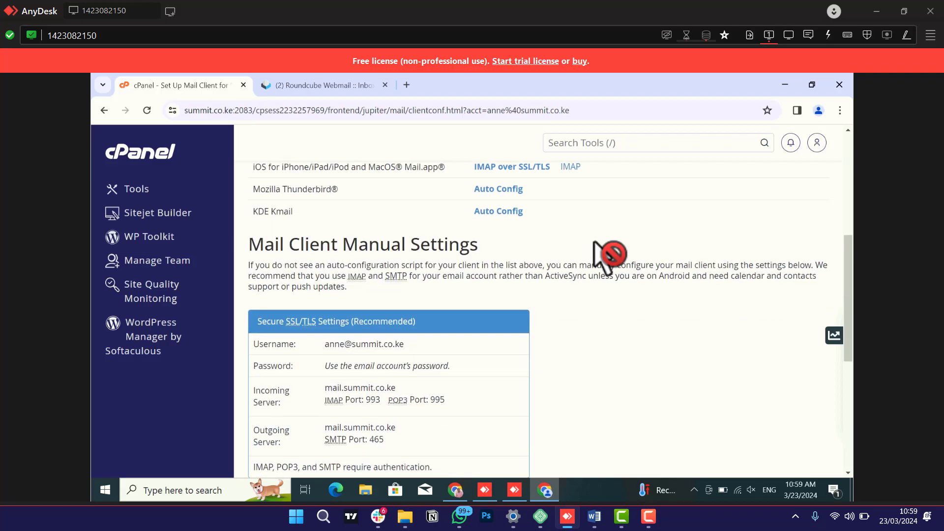
{"action": "scroll", "coordinate": [609, 255], "scroll_direction": "down", "scroll_amount": 1}
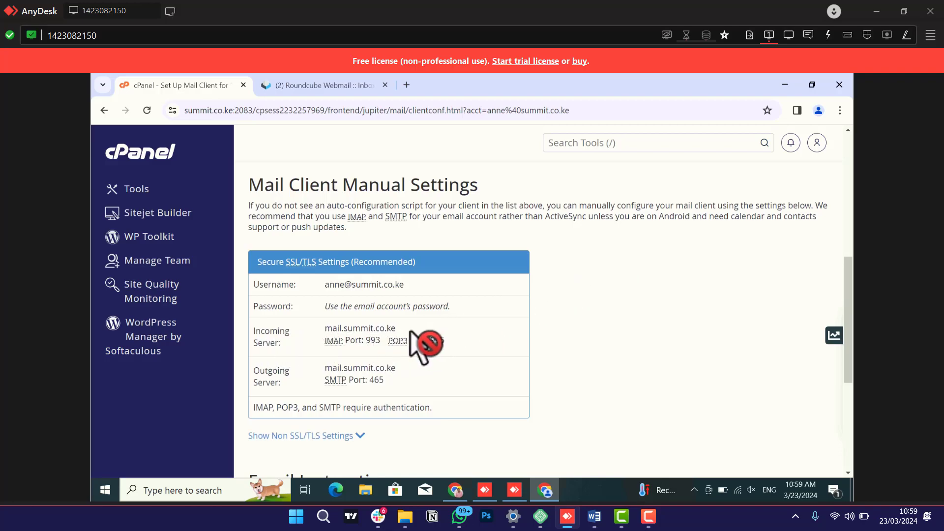
{"action": "left_click_drag", "start_coordinate": [396, 328], "coordinate": [325, 329]}
{"action": "key", "text": "ctrl+c"}
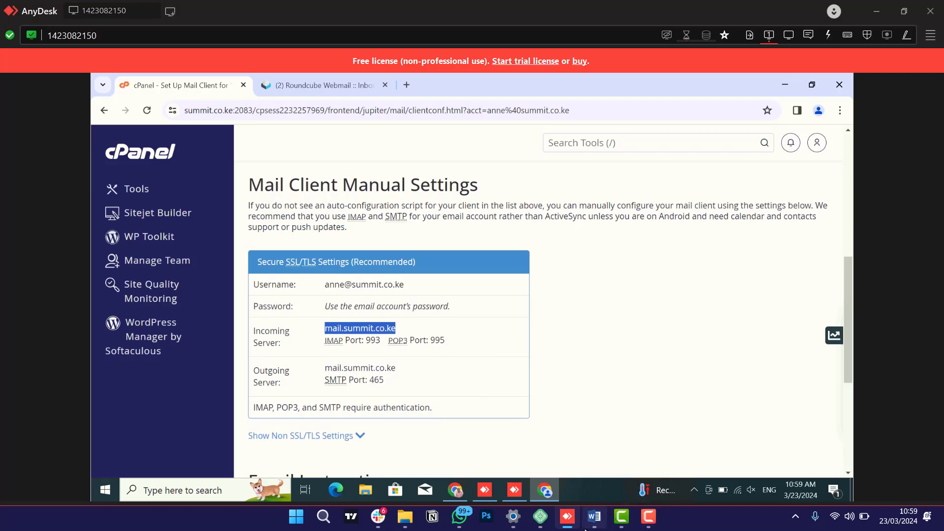
{"action": "left_click", "coordinate": [594, 516]}
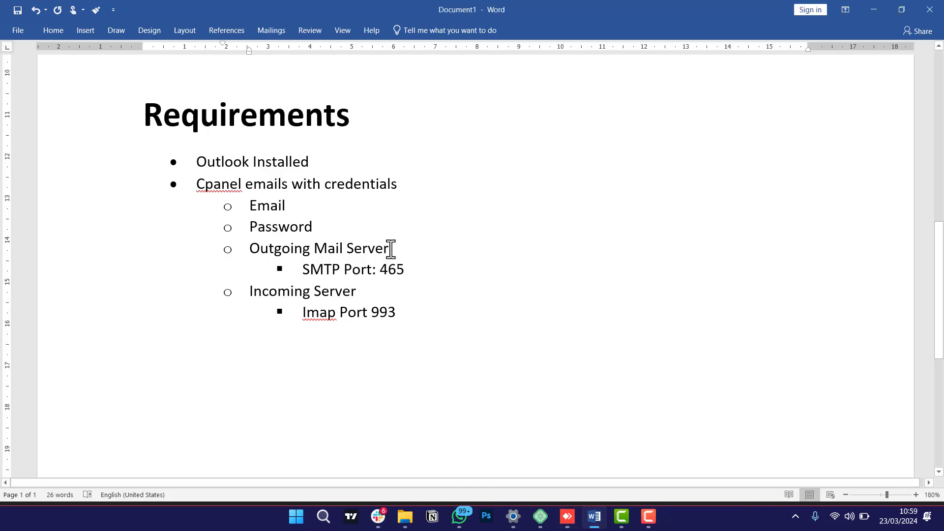
Add ':' and mail.summit.co.ke after Outgoing Mail Server and Incoming Server in Word's Requirements list.
{"action": "type", "text": ":"}
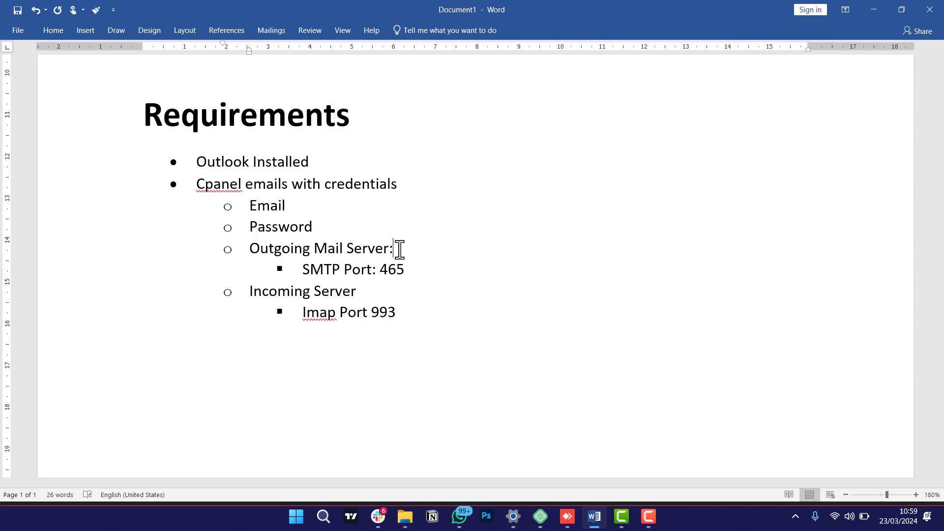
{"action": "key", "text": "ctrl+v"}
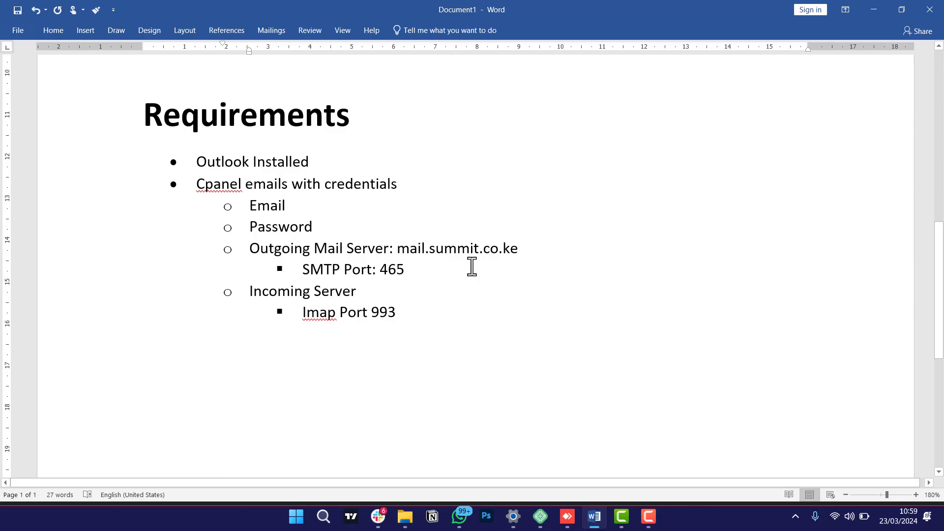
{"action": "left_click", "coordinate": [361, 294]}
{"action": "type", "text": ":"}
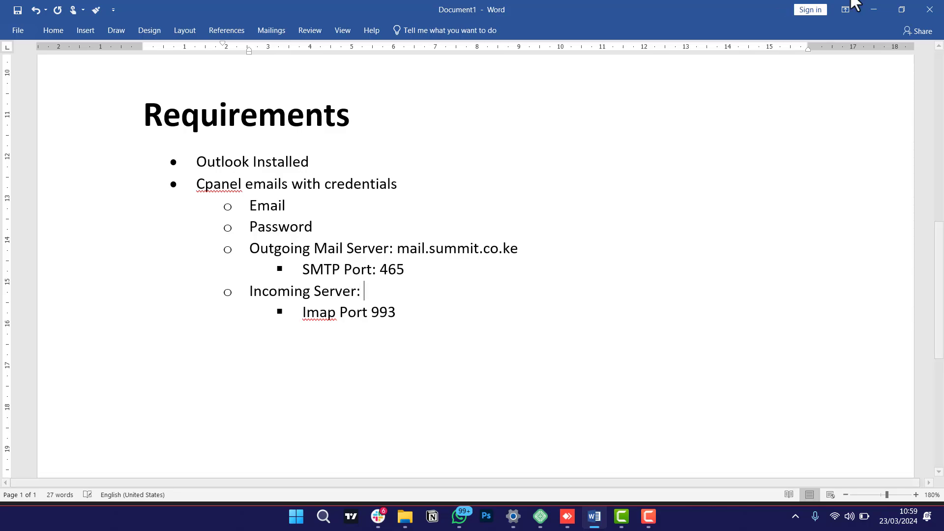
{"action": "left_click", "coordinate": [874, 9]}
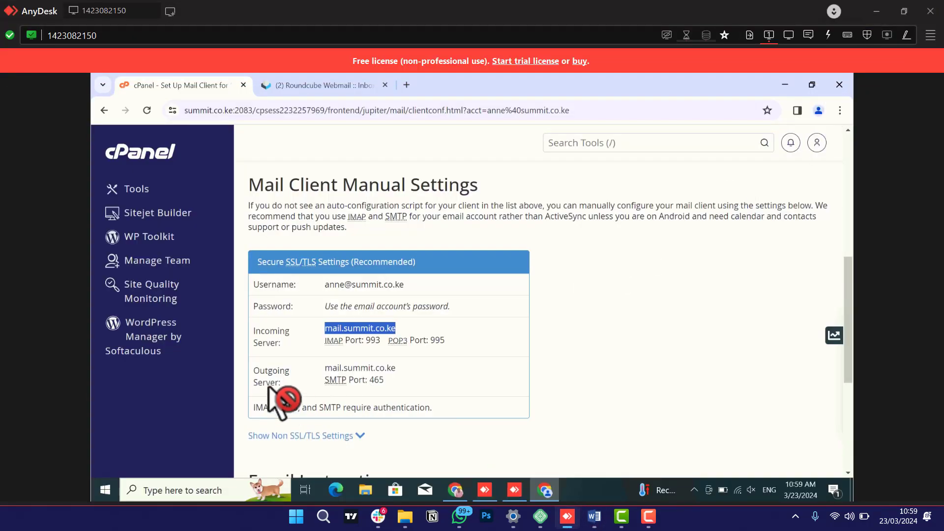
{"action": "left_click", "coordinate": [392, 365]}
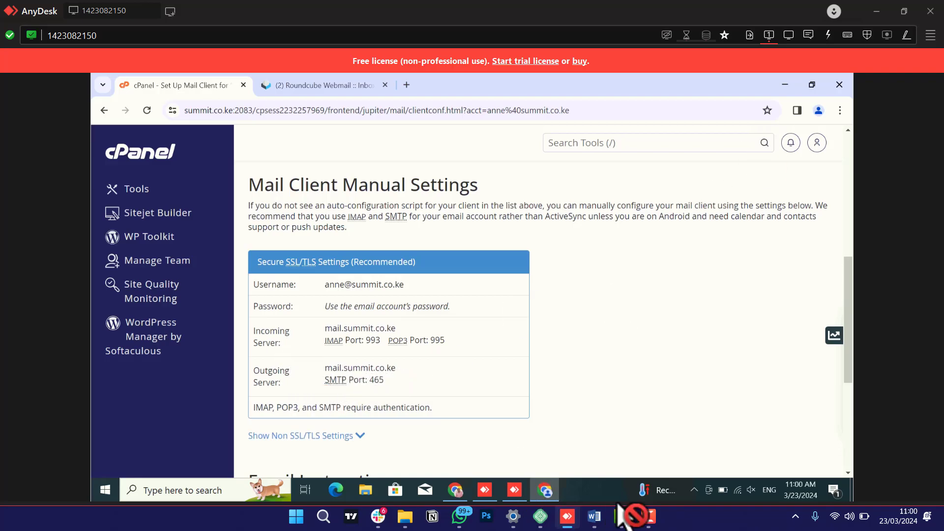
{"action": "left_click", "coordinate": [594, 516]}
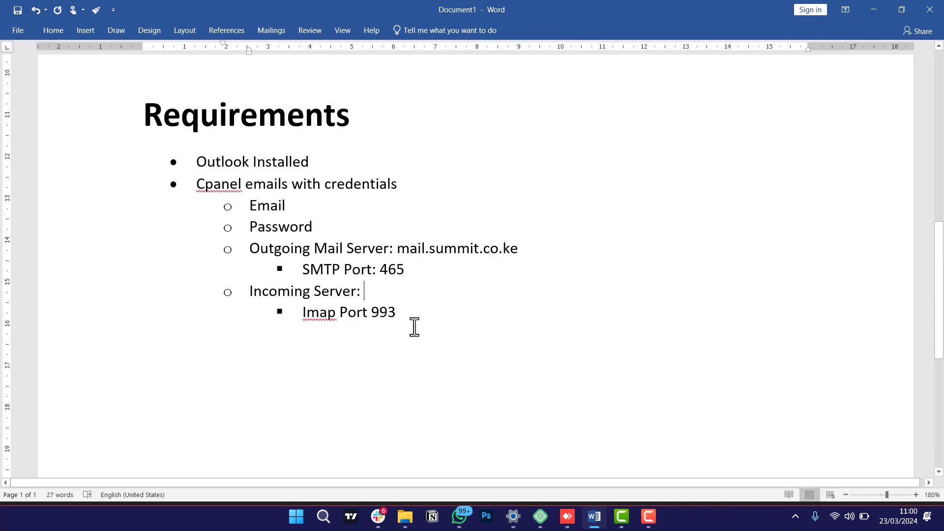
{"action": "key", "text": "ctrl+v"}
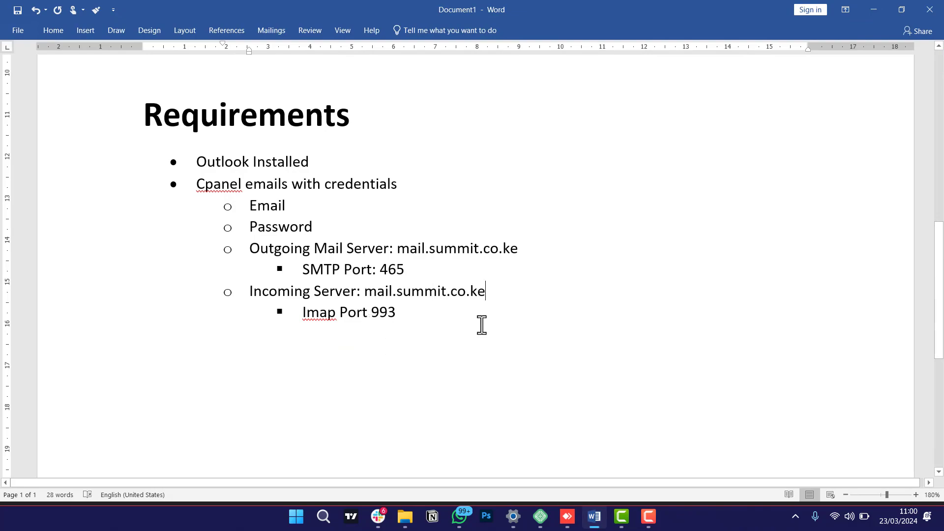
{"action": "left_click", "coordinate": [338, 204]}
Return to the remote AnyDesk session and minimize Chrome to reveal the remote desktop.
{"action": "left_click", "coordinate": [566, 517]}
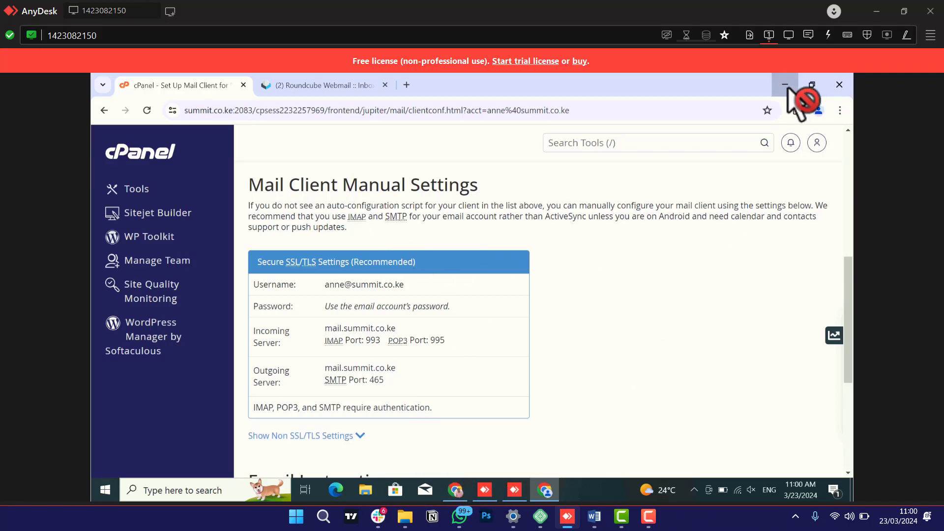
{"action": "left_click", "coordinate": [786, 85]}
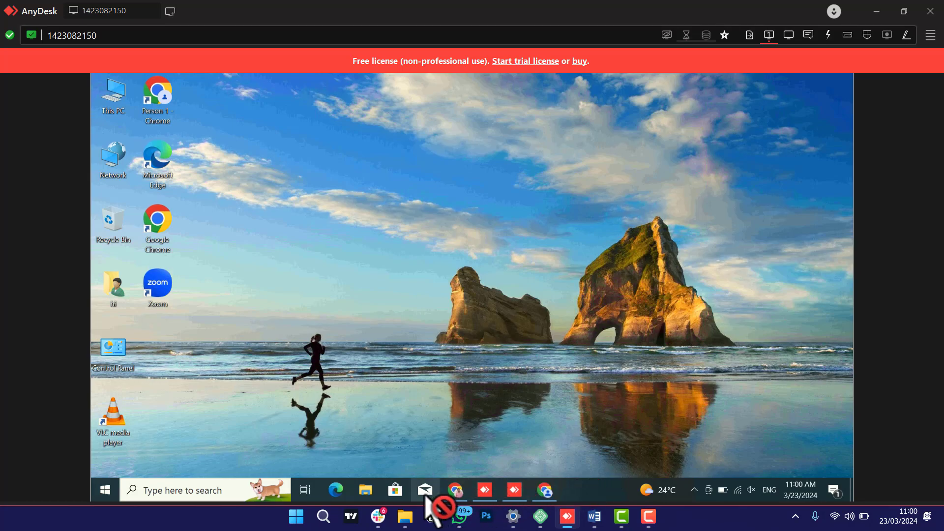
Launch Outlook 2016 from a Windows search for 'outlook' and pass the welcome page.
{"action": "left_click", "coordinate": [167, 491]}
{"action": "type", "text": "ou"}
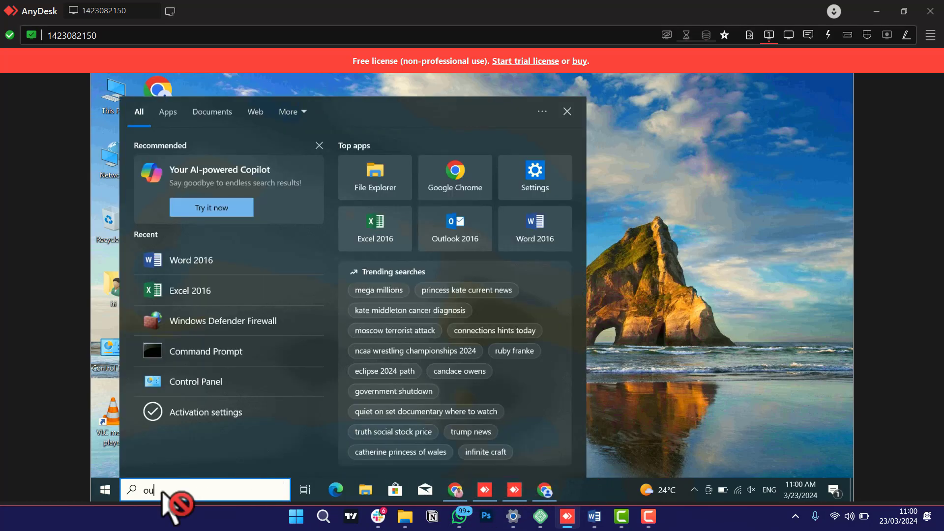
{"action": "type", "text": "tlook"}
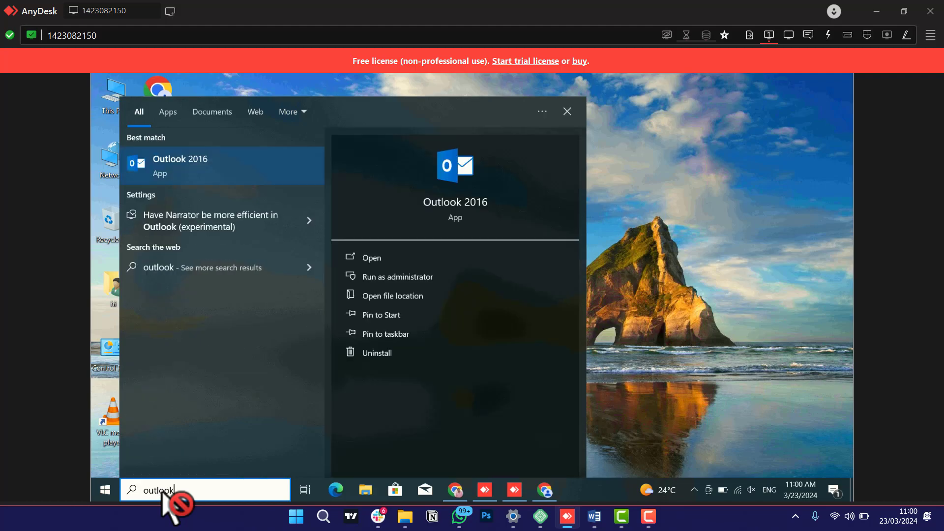
{"action": "left_click", "coordinate": [204, 168]}
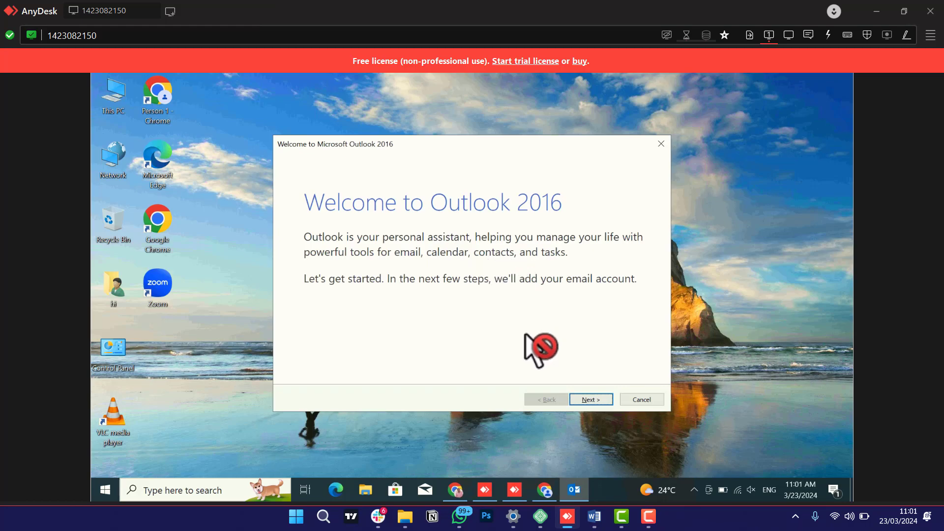
{"action": "left_click", "coordinate": [605, 400]}
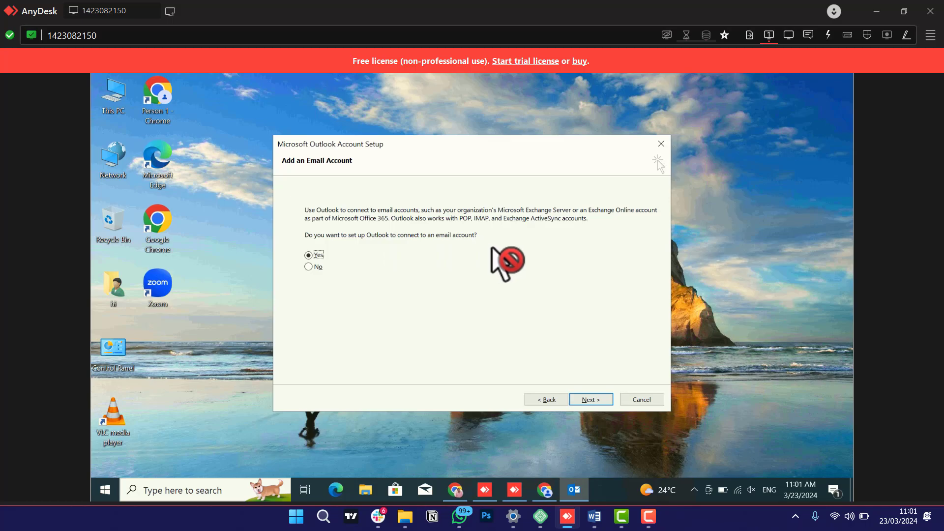
Pick manual setup with the POP or IMAP service type in the Add Account wizard.
{"action": "left_click", "coordinate": [596, 401]}
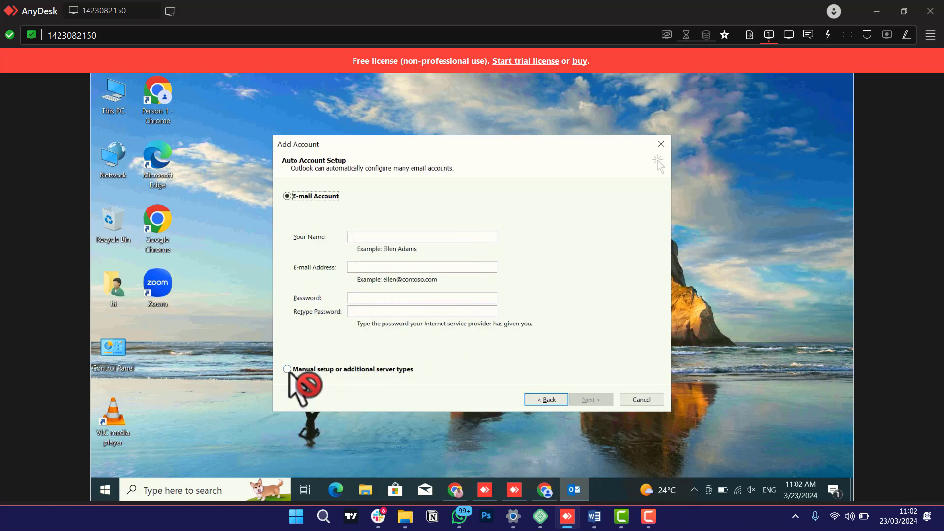
{"action": "left_click", "coordinate": [288, 370]}
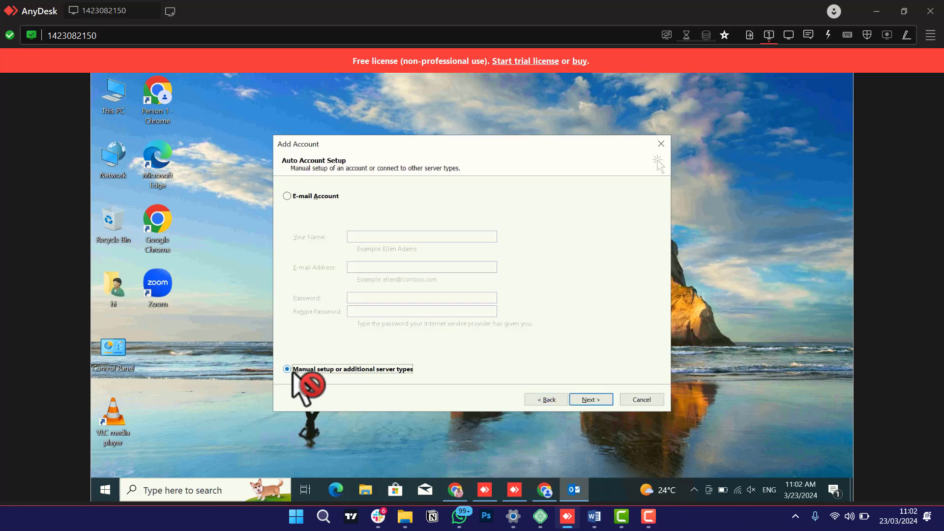
{"action": "left_click", "coordinate": [594, 399]}
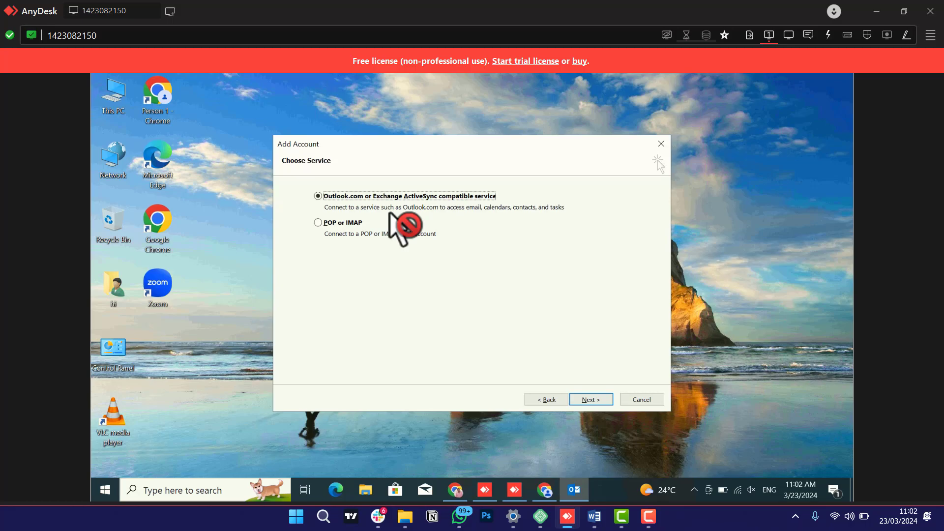
{"action": "left_click", "coordinate": [321, 226]}
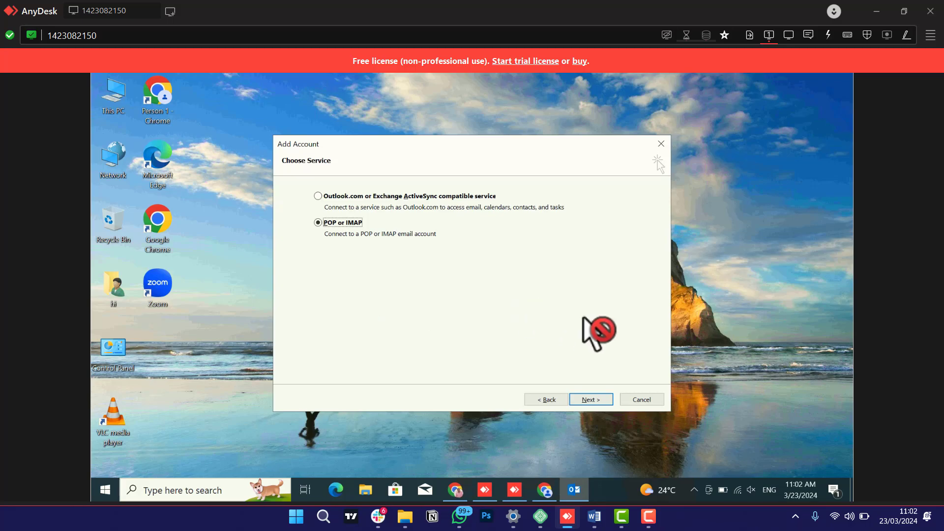
{"action": "left_click", "coordinate": [591, 401]}
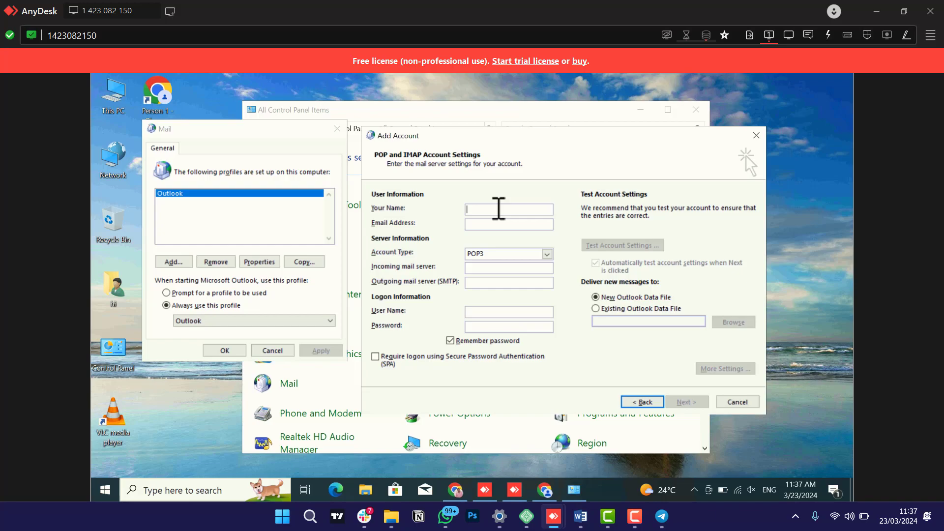
Enter the user's name and e-mail address, and set Account Type to IMAP.
{"action": "type", "text": "Anne"}
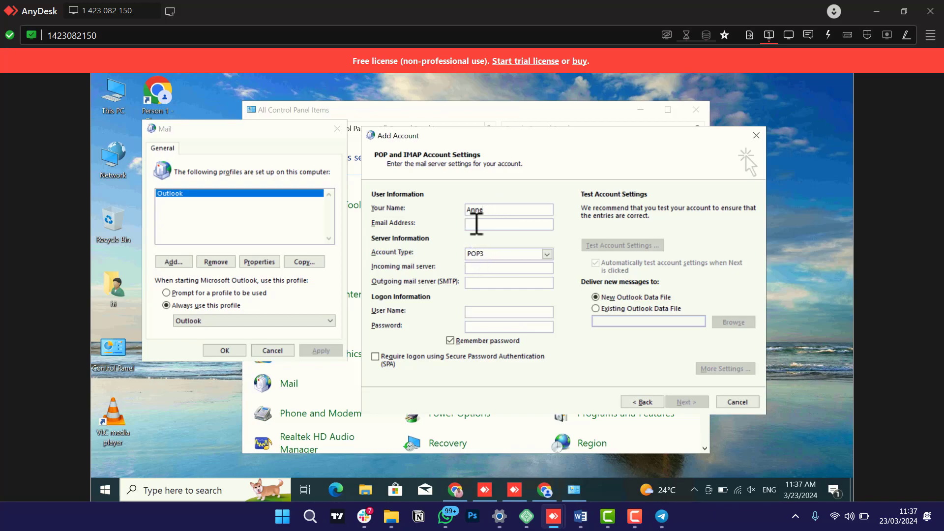
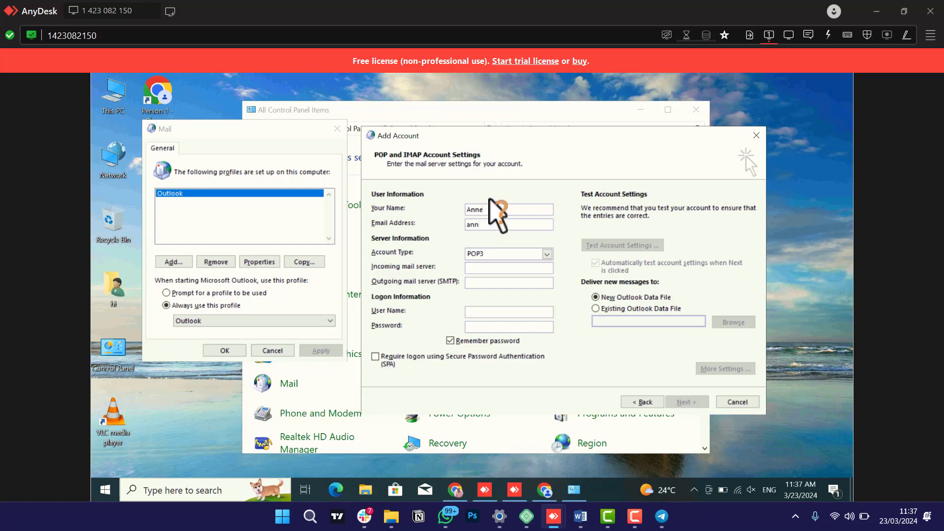
{"action": "left_click", "coordinate": [482, 258]}
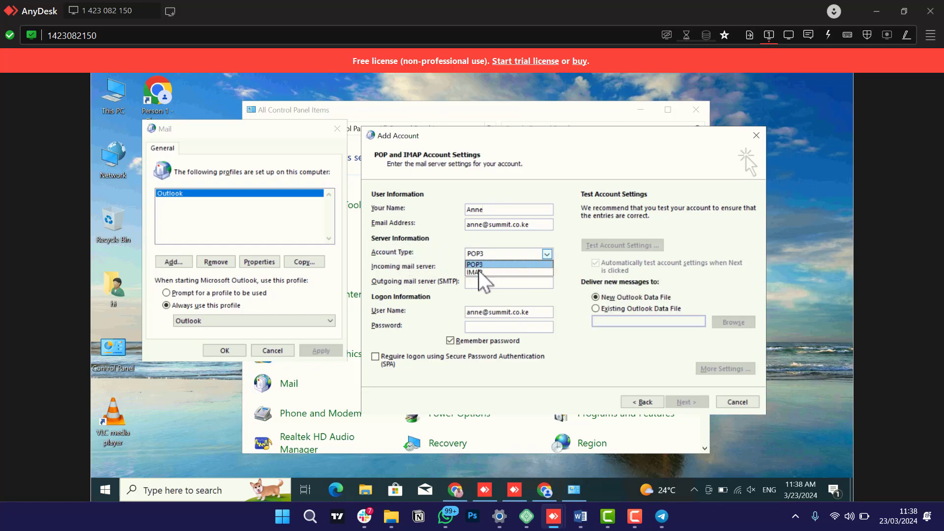
{"action": "left_click", "coordinate": [476, 272]}
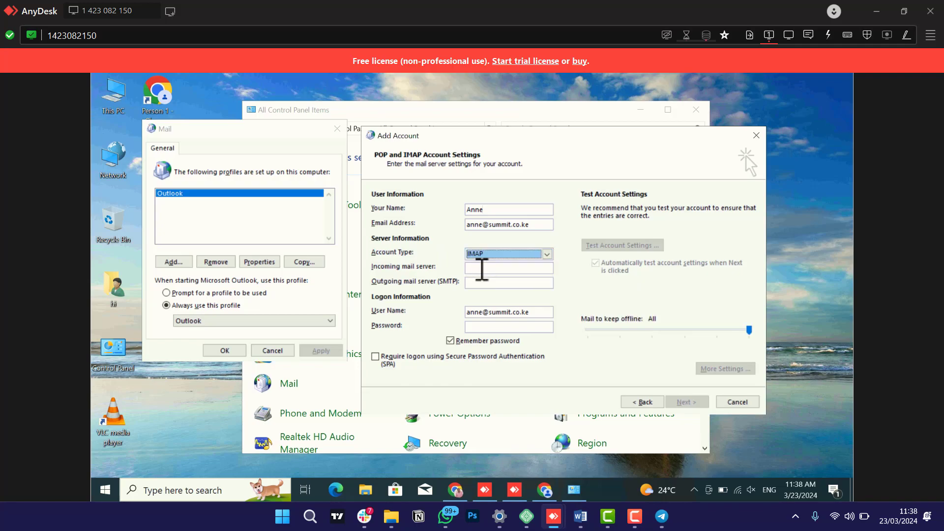
{"action": "left_click", "coordinate": [482, 268]}
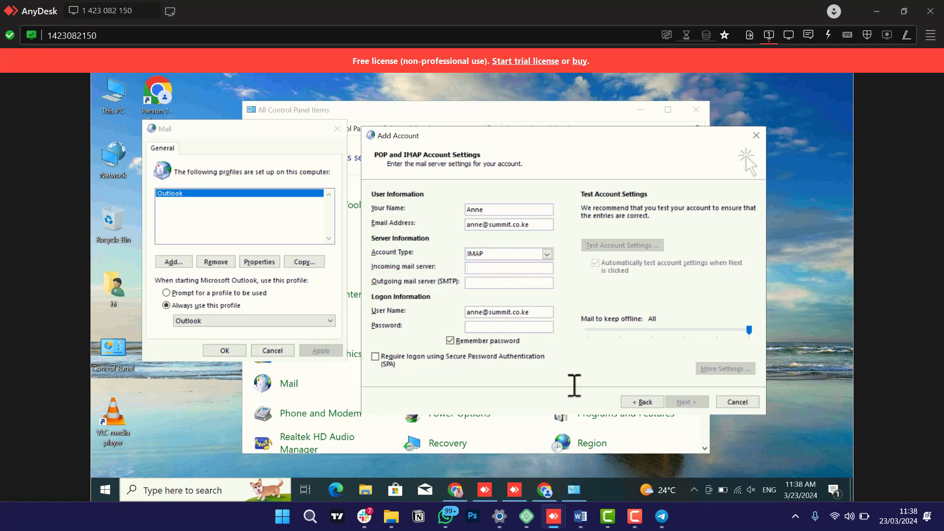
{"action": "left_click", "coordinate": [583, 521]}
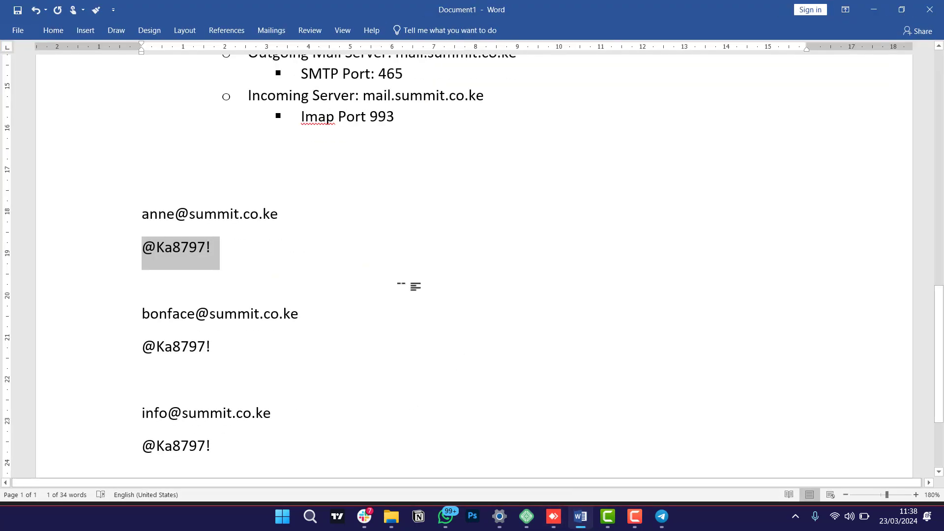
Select mail.summit.co.ke on the Outgoing Mail Server line in Word, then minimize Word.
{"action": "scroll", "coordinate": [413, 285], "scroll_direction": "up", "scroll_amount": 4}
{"action": "left_click", "coordinate": [400, 286]}
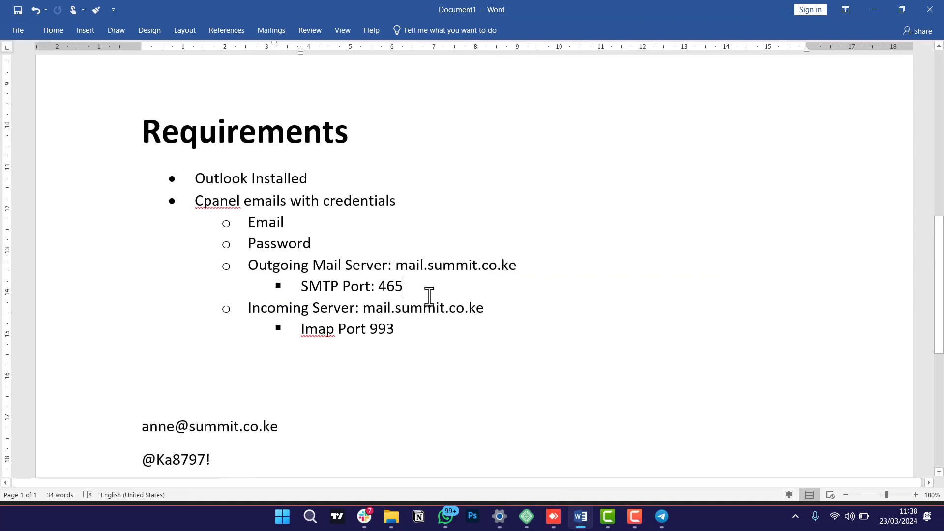
{"action": "scroll", "coordinate": [427, 295], "scroll_direction": "up", "scroll_amount": 1}
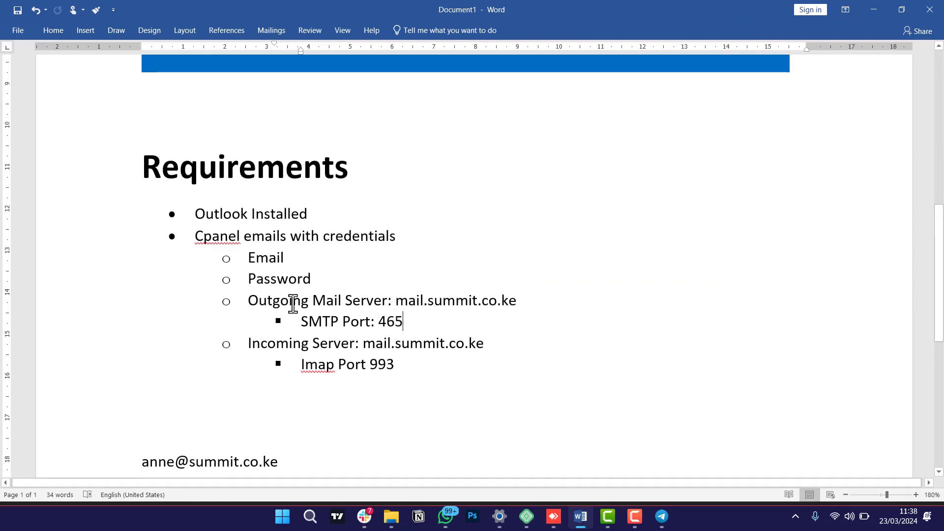
{"action": "left_click_drag", "start_coordinate": [398, 300], "coordinate": [520, 301]}
{"action": "key", "text": "ctrl+c"}
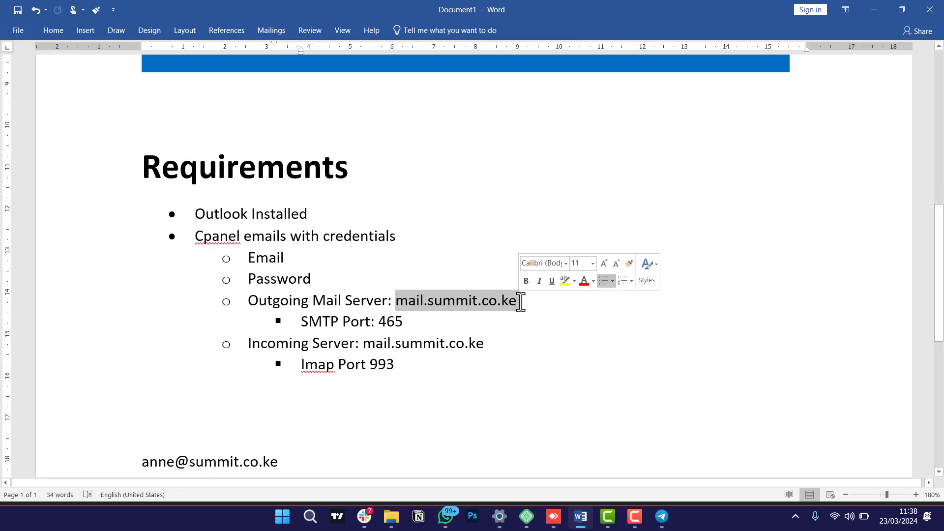
{"action": "left_click", "coordinate": [876, 11]}
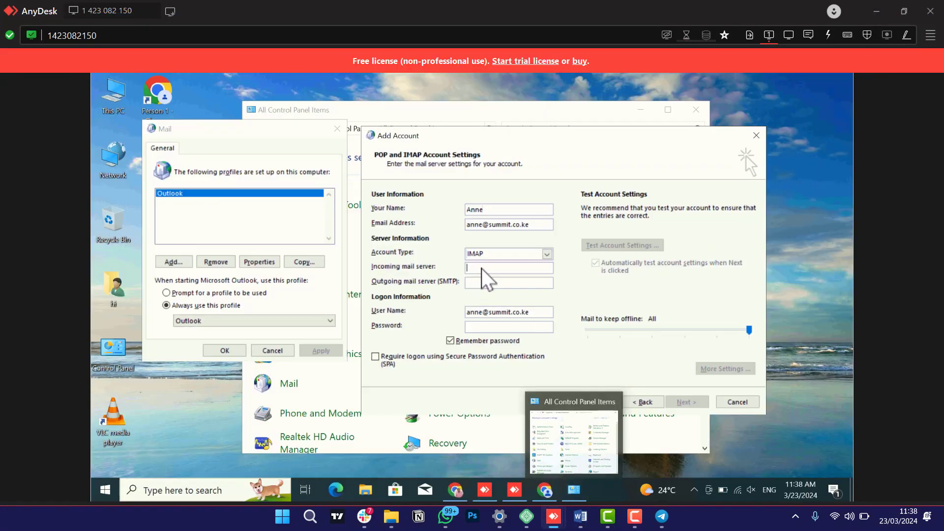
Set incoming and outgoing mail servers to mail.summit.co.ke and paste in the account password.
{"action": "type", "text": "mail.summit.co.ke"}
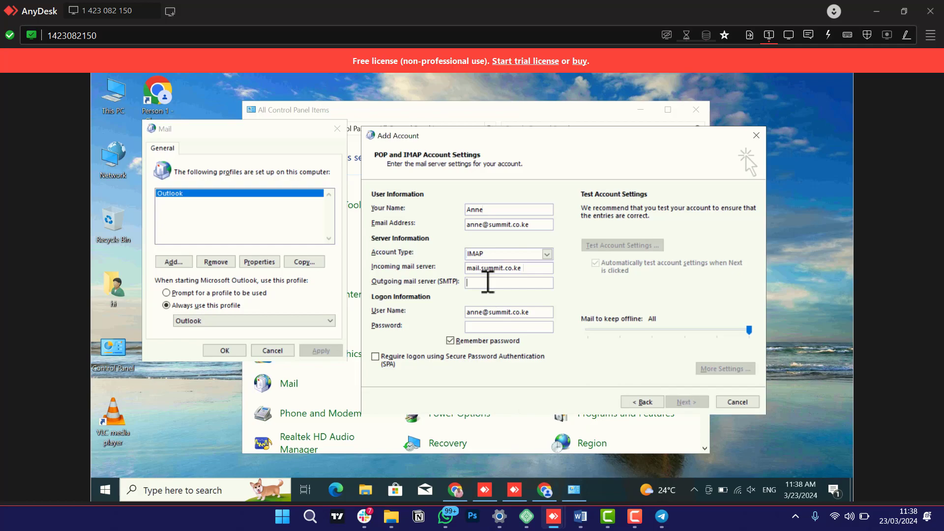
{"action": "key", "text": "ctrl+v"}
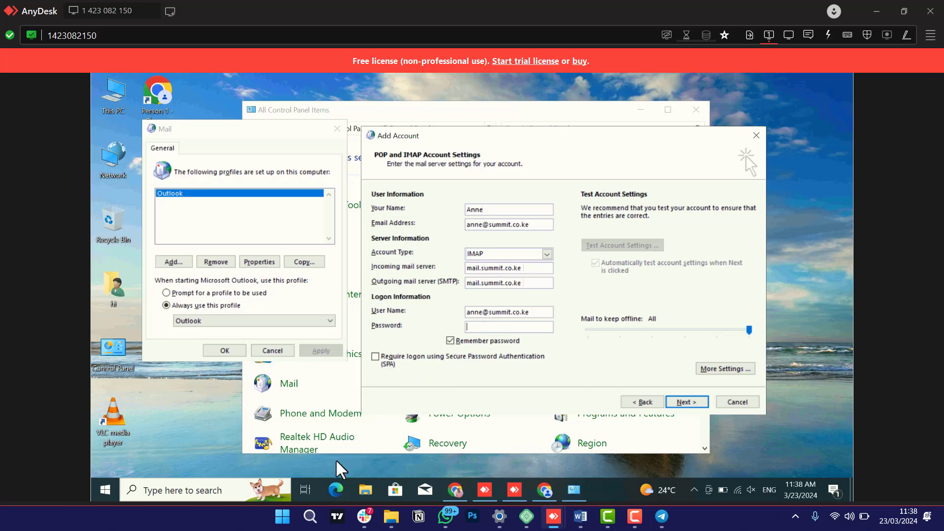
{"action": "left_click", "coordinate": [485, 327]}
{"action": "key", "text": "ctrl+v"}
In More Settings, name the account after the user and enter Summit as organization and reply e-mail.
{"action": "left_click", "coordinate": [709, 367]}
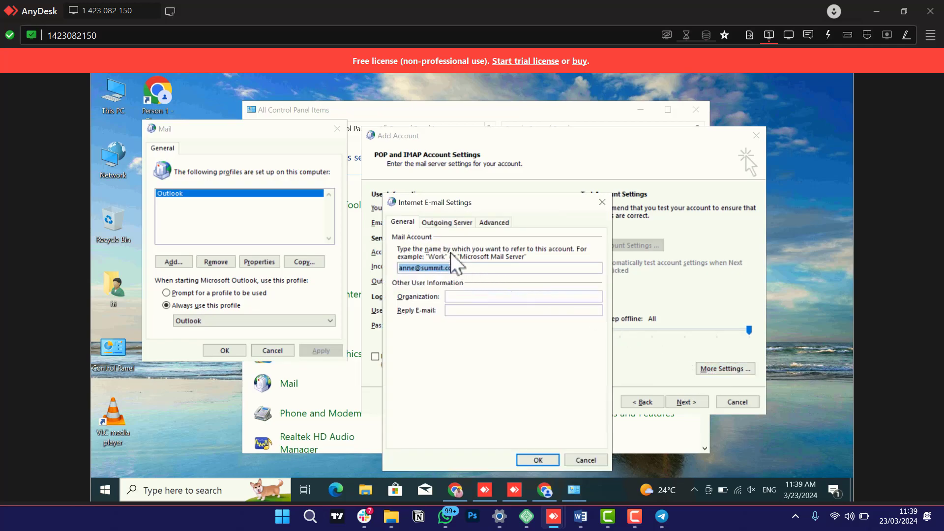
{"action": "type", "text": "Ann"}
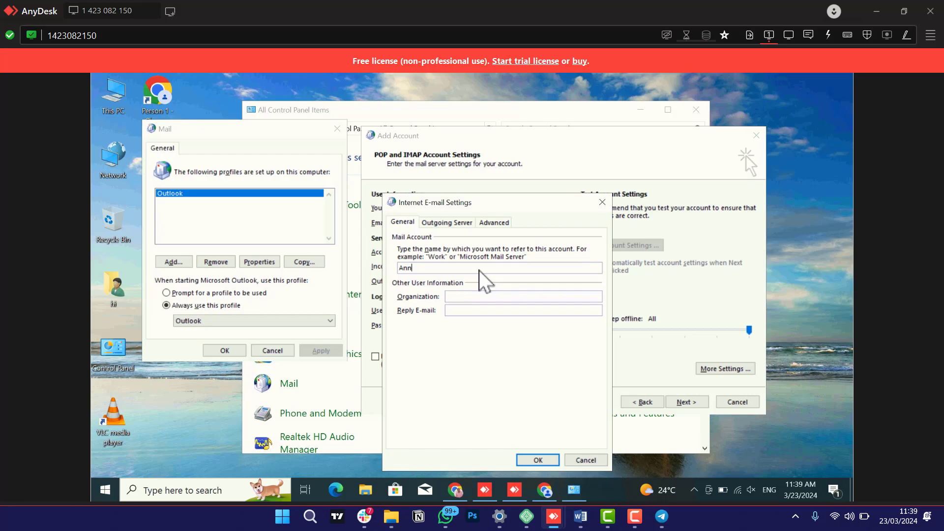
{"action": "key", "text": "ctrl+a"}
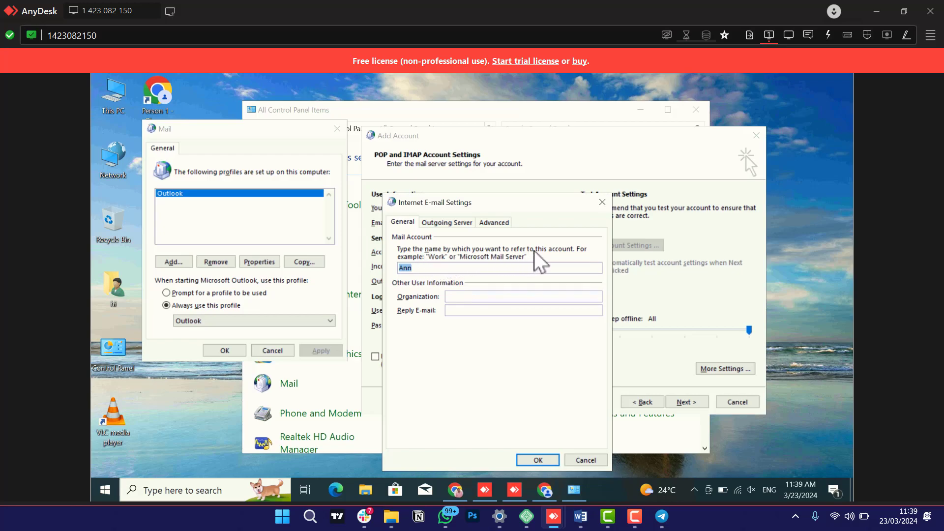
{"action": "left_click", "coordinate": [450, 273]}
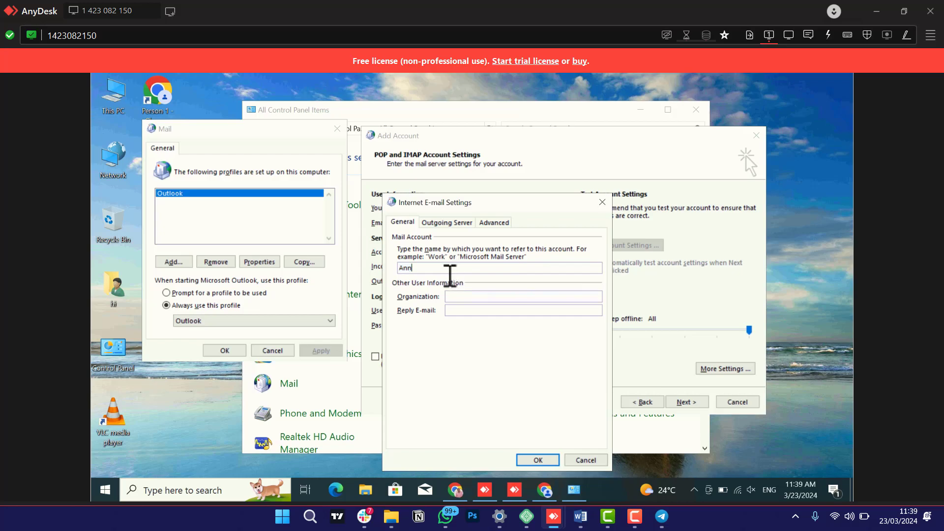
{"action": "type", "text": "e"}
{"action": "left_click", "coordinate": [462, 296]}
{"action": "type", "text": "Summ"}
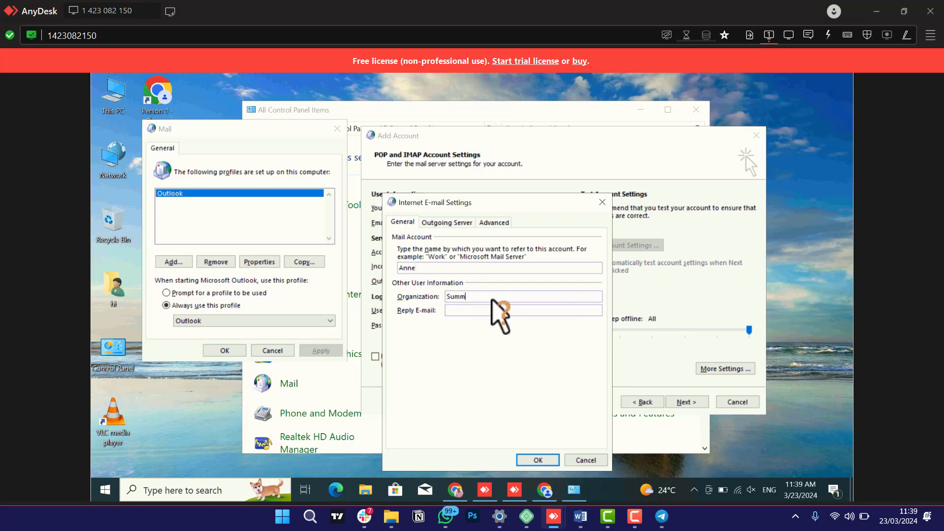
{"action": "type", "text": "it"}
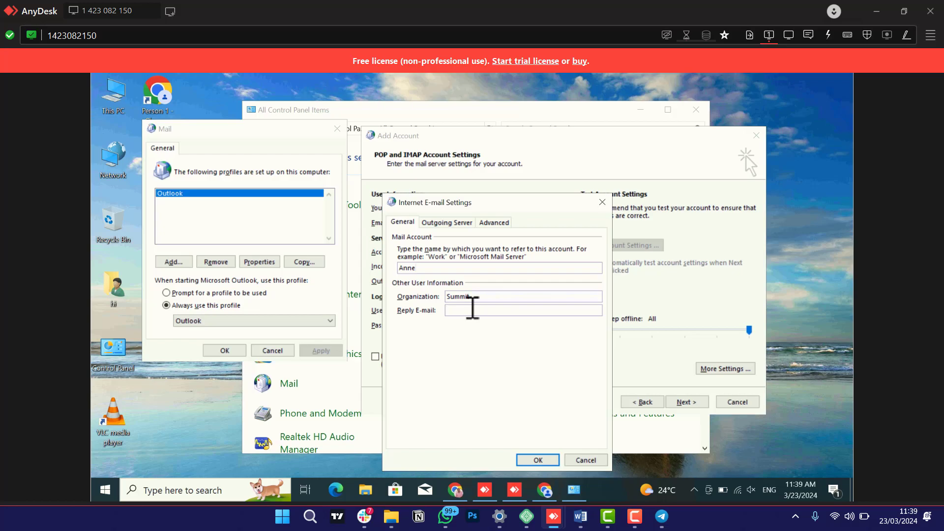
{"action": "type", "text": "Summit"}
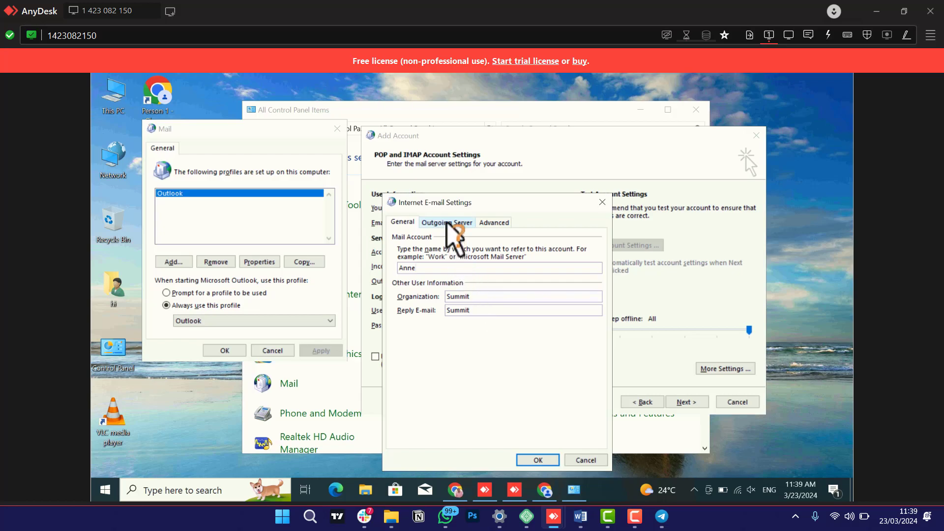
Require authentication for the outgoing server and select the incoming IMAP port value 143.
{"action": "left_click", "coordinate": [447, 222]}
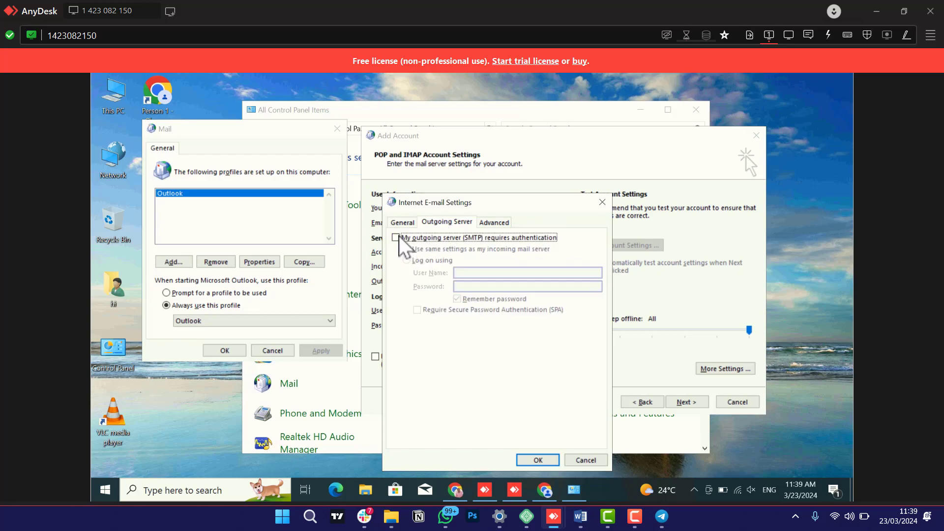
{"action": "left_click", "coordinate": [397, 240]}
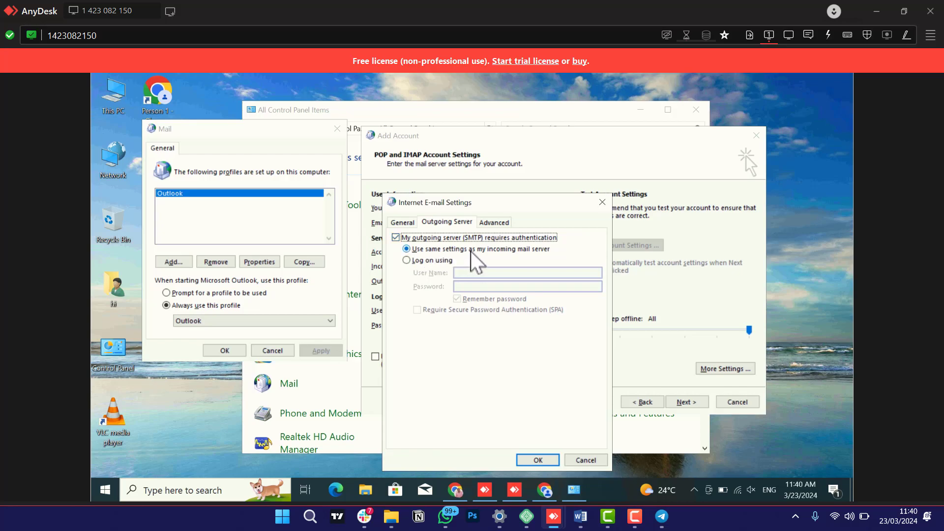
{"action": "left_click", "coordinate": [492, 223]}
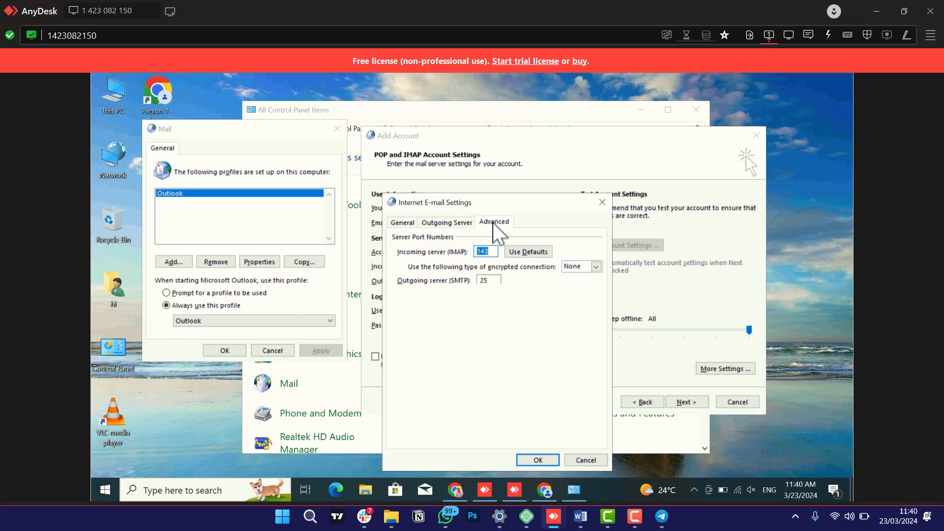
{"action": "double_click", "coordinate": [491, 249]}
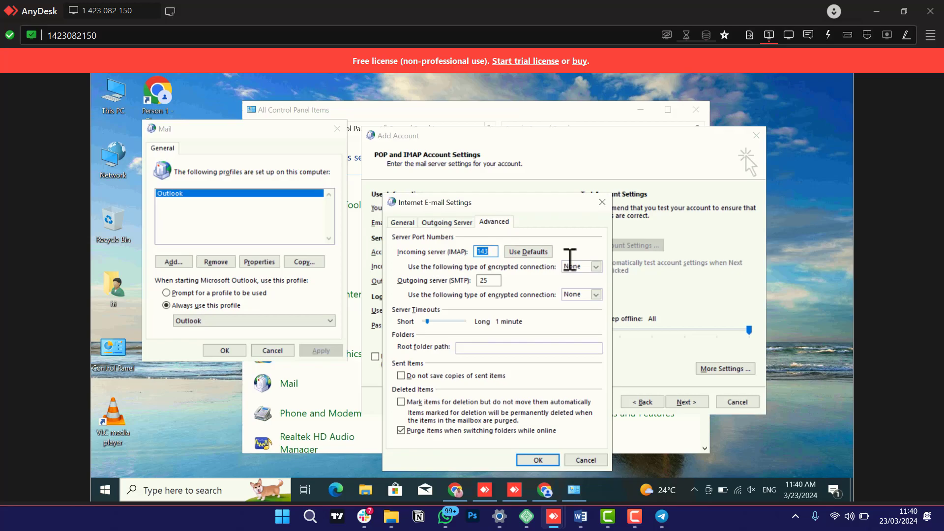
Set SSL encryption for incoming and outgoing servers, making the IMAP port 993.
{"action": "left_click", "coordinate": [596, 267]}
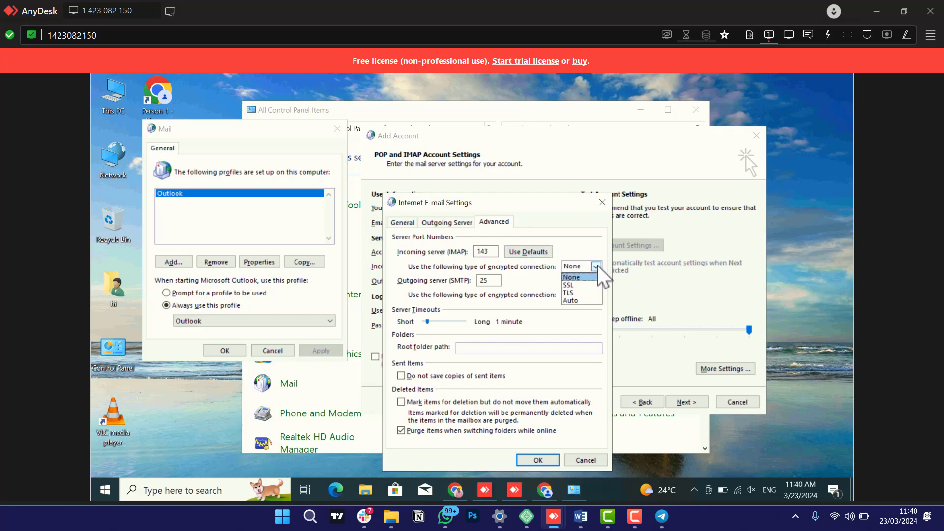
{"action": "left_click", "coordinate": [567, 286]}
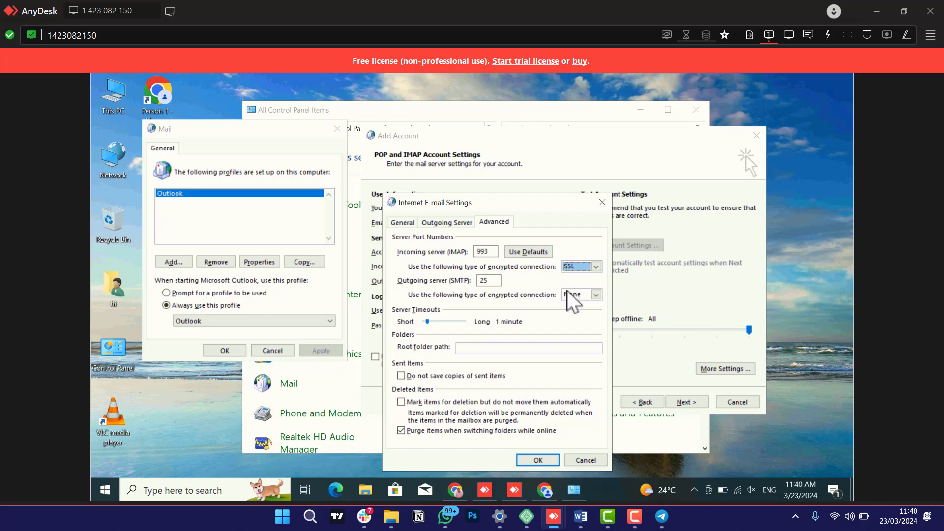
{"action": "left_click", "coordinate": [569, 296]}
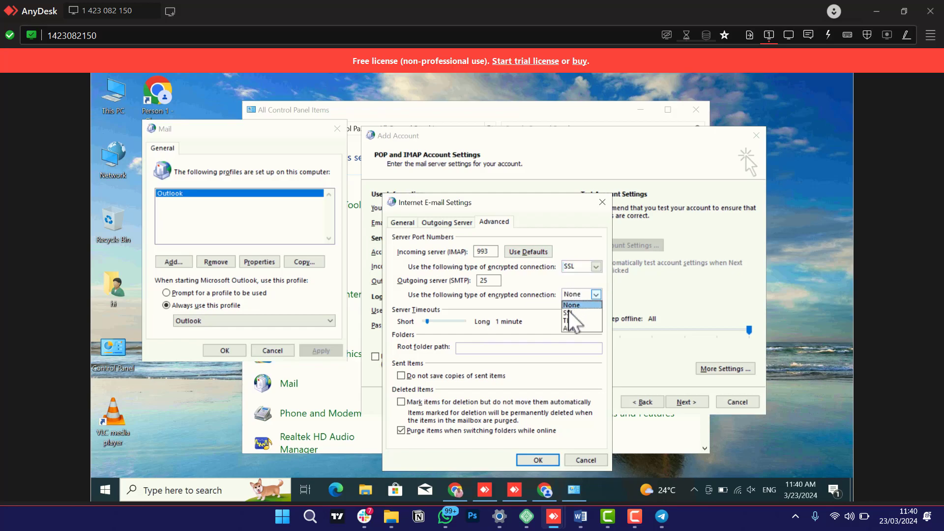
{"action": "left_click", "coordinate": [570, 313]}
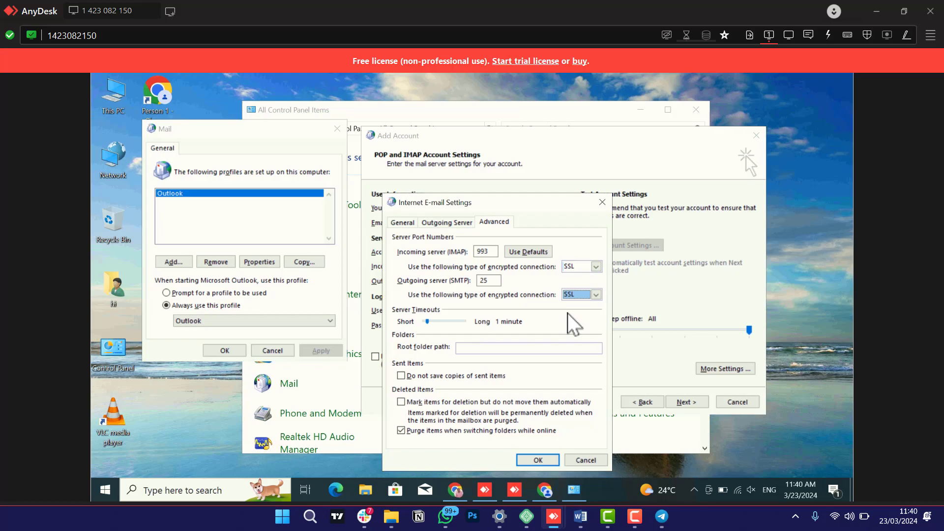
{"action": "left_click", "coordinate": [493, 252]}
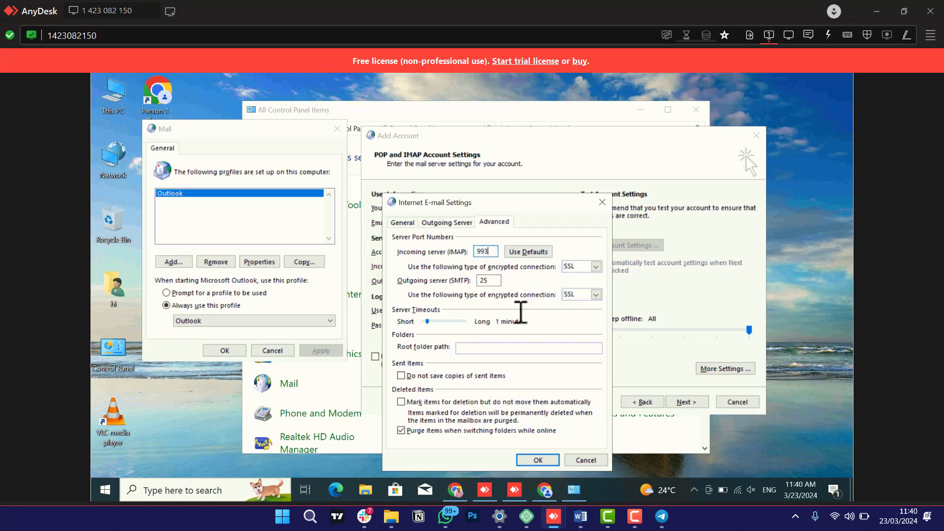
{"action": "left_click", "coordinate": [580, 516]}
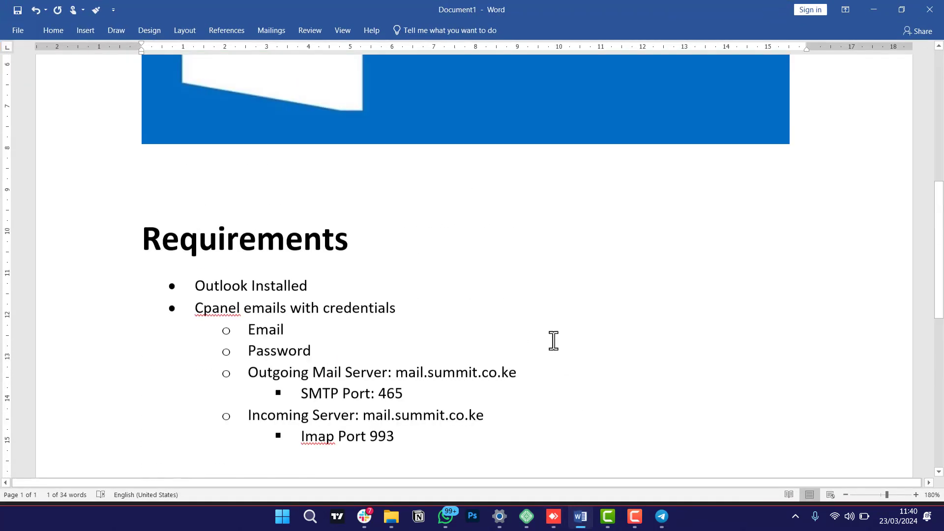
{"action": "scroll", "coordinate": [491, 342], "scroll_direction": "down", "scroll_amount": 1}
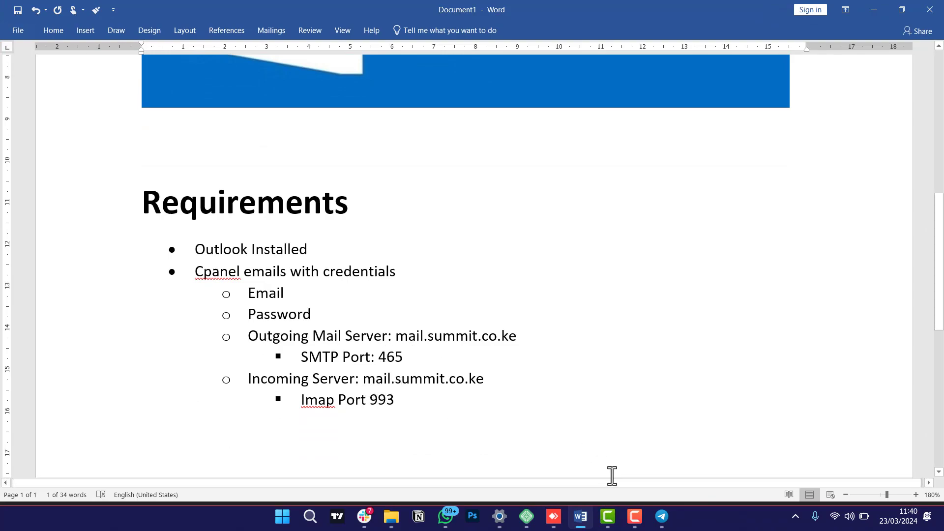
{"action": "mouse_move", "coordinate": [525, 516]}
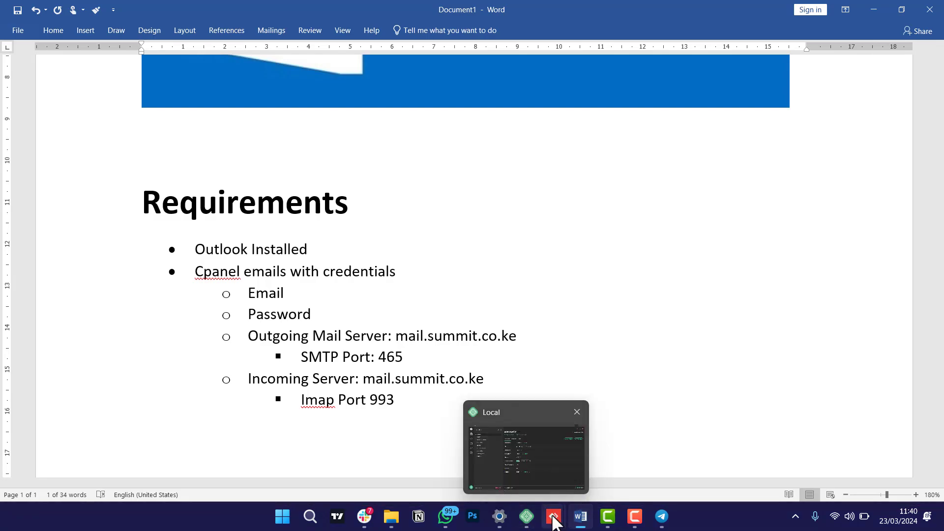
{"action": "mouse_move", "coordinate": [554, 516]}
{"action": "mouse_move", "coordinate": [512, 458]}
{"action": "mouse_move", "coordinate": [601, 456]}
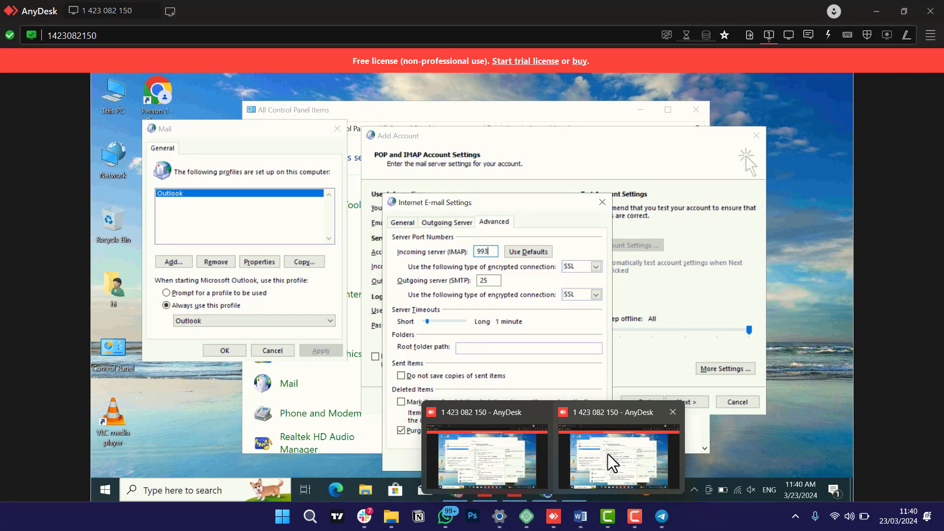
Change the outgoing SMTP port from 25 to 465 and save the advanced settings.
{"action": "left_click", "coordinate": [608, 454]}
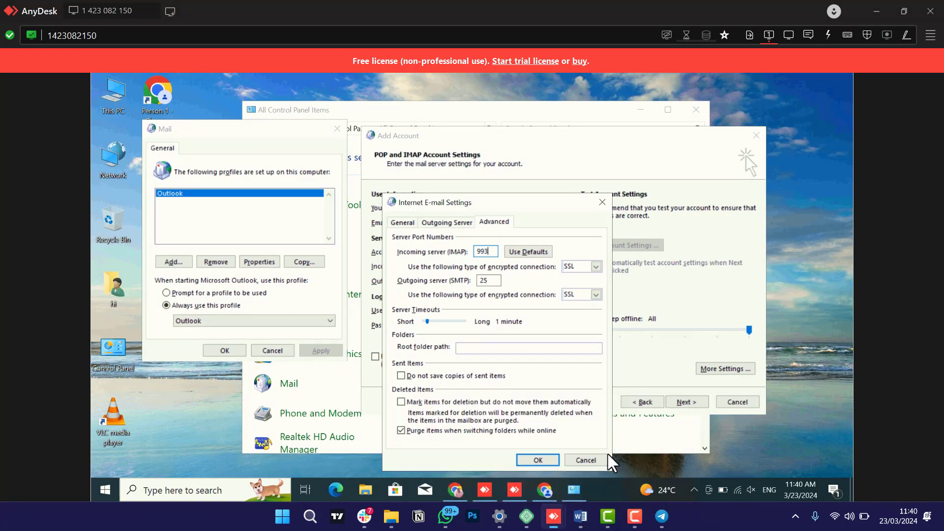
{"action": "double_click", "coordinate": [494, 281]}
{"action": "type", "text": "465"}
{"action": "left_click", "coordinate": [535, 462]}
{"action": "left_click", "coordinate": [539, 462]}
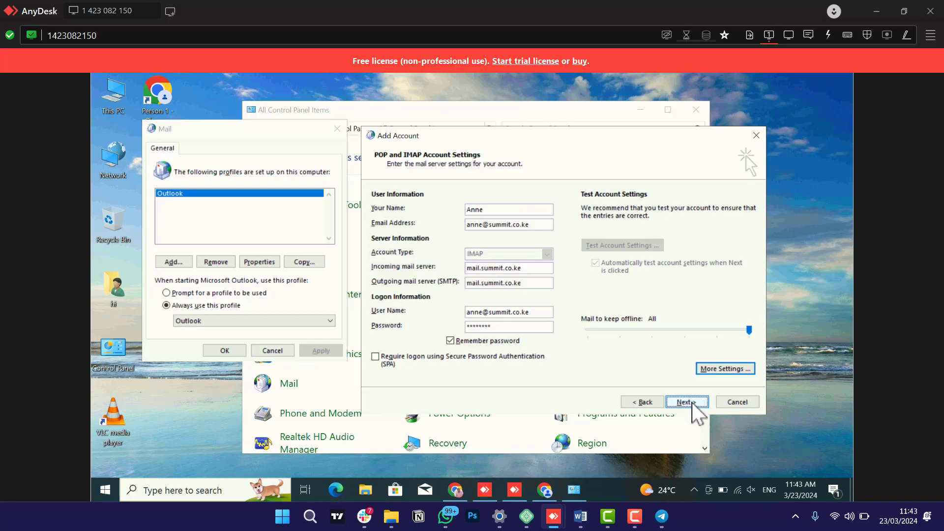
Test the account settings until IMAP logon and the test message both pass.
{"action": "left_click", "coordinate": [688, 402]}
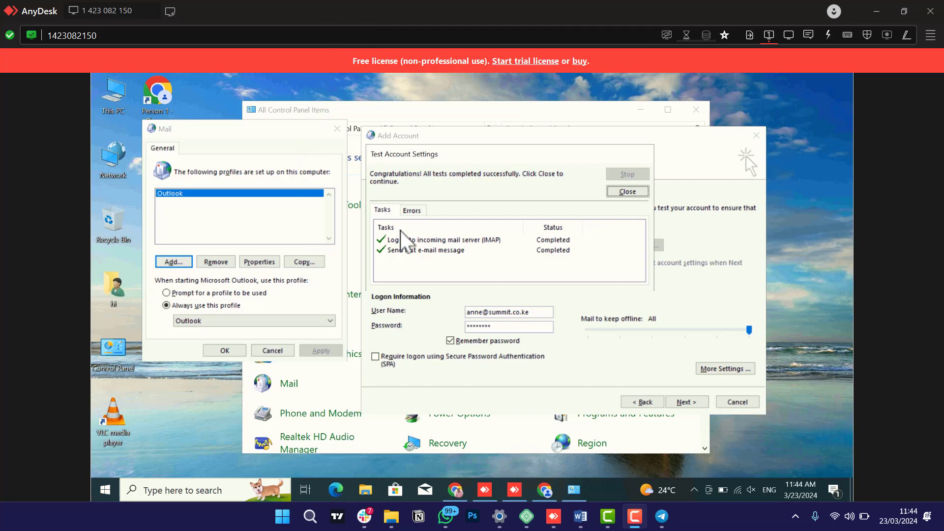
{"action": "left_click", "coordinate": [627, 192]}
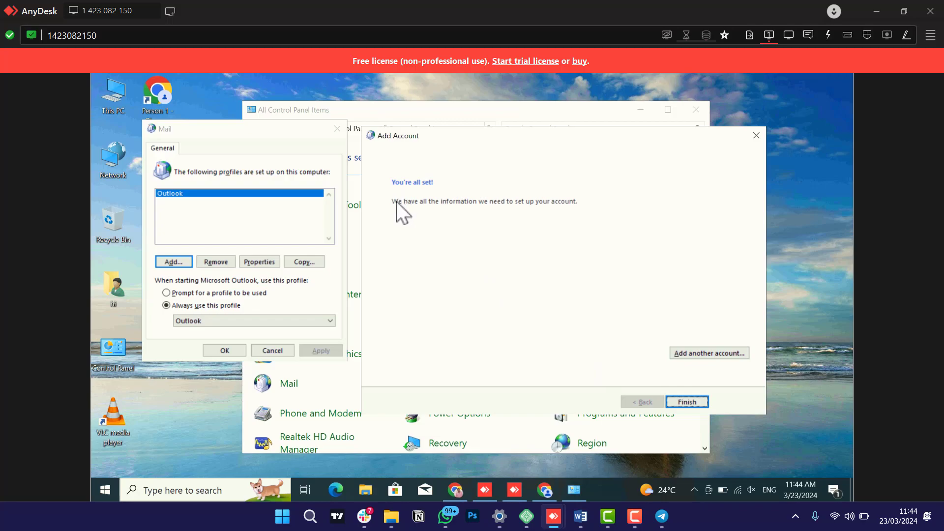
Finish the account wizard, then bring up Windows search on the remote desktop.
{"action": "left_click", "coordinate": [699, 402]}
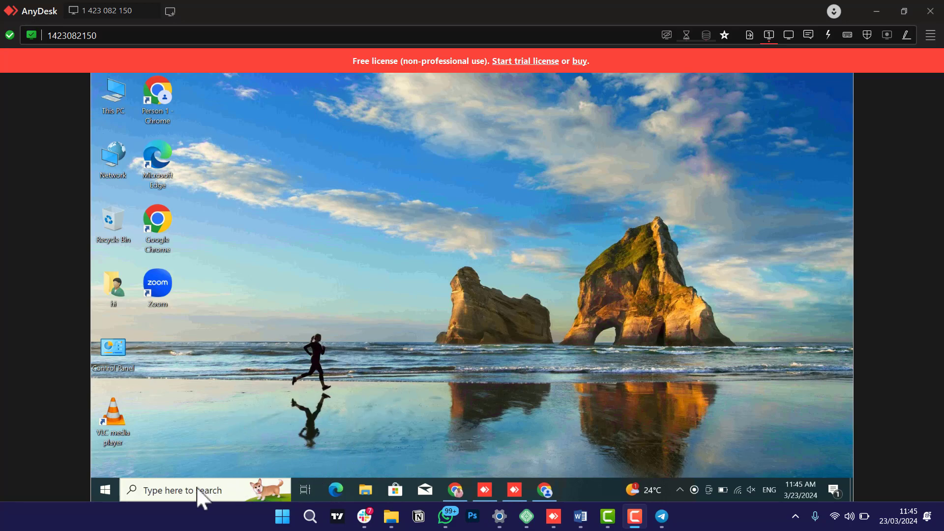
{"action": "left_click", "coordinate": [155, 490]}
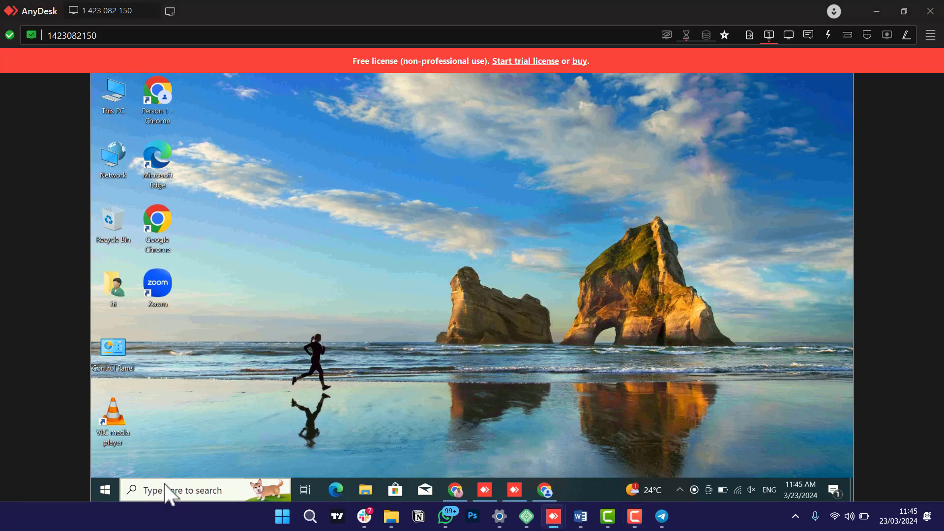
{"action": "left_click", "coordinate": [168, 490]}
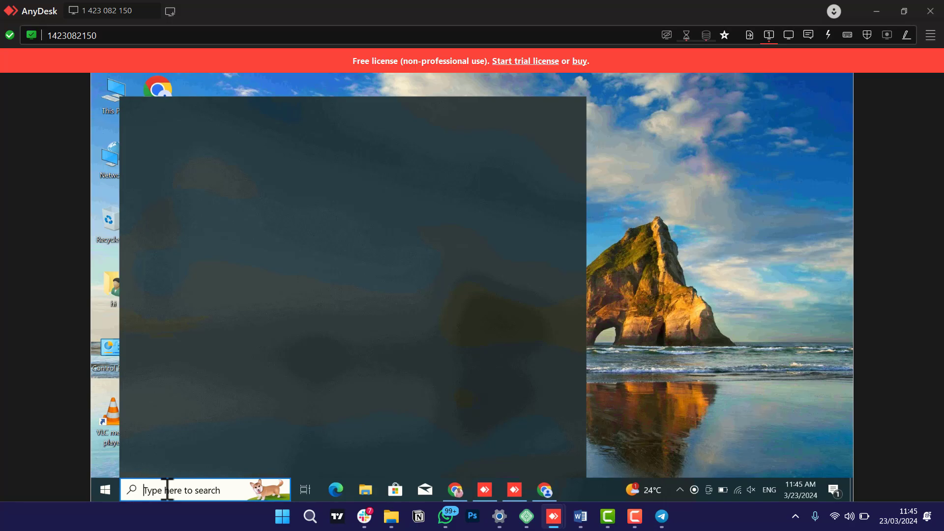
Launch Outlook 2016 from search so the new inbox syncs, then scroll the Word document up.
{"action": "type", "text": "o"}
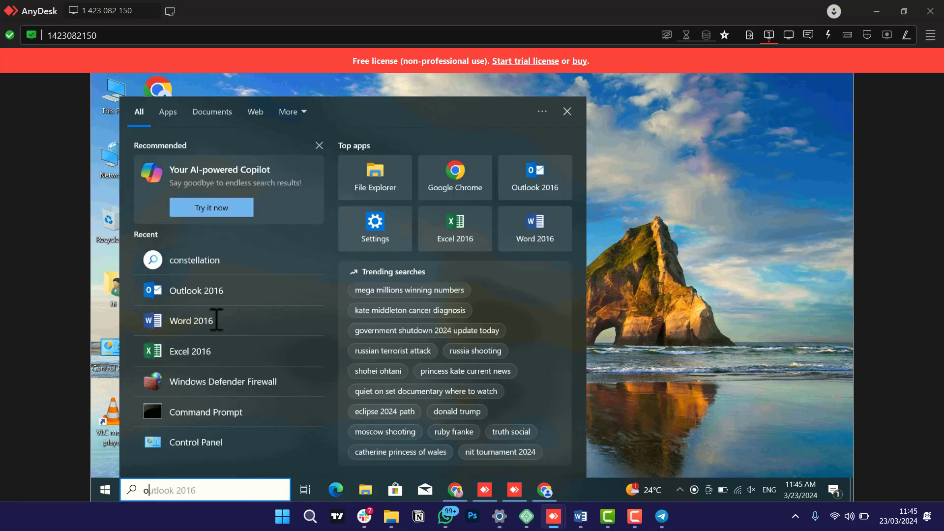
{"action": "left_click", "coordinate": [165, 291]}
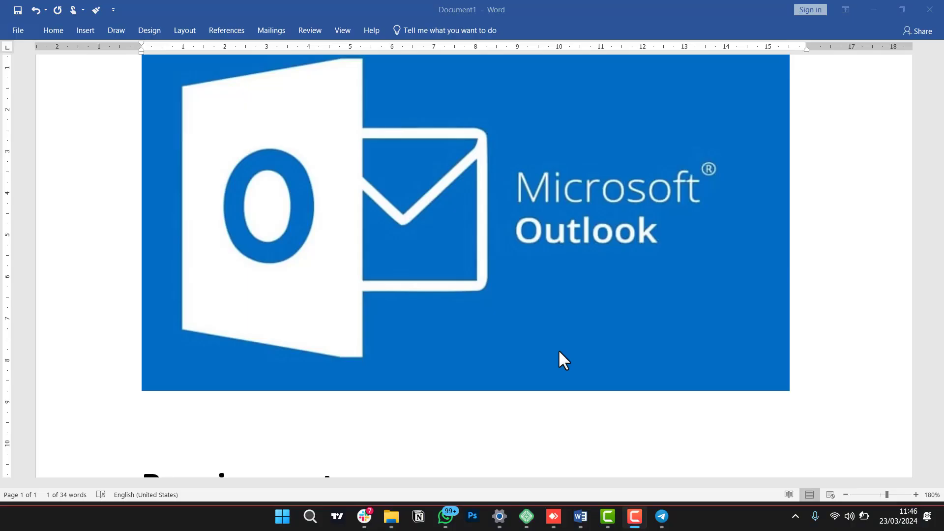
{"action": "scroll", "coordinate": [559, 349], "scroll_direction": "up", "scroll_amount": 2}
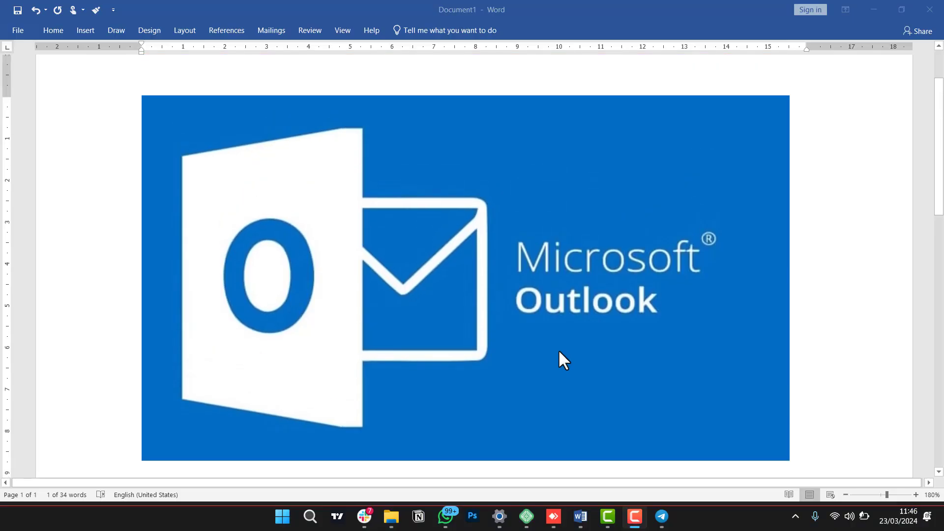